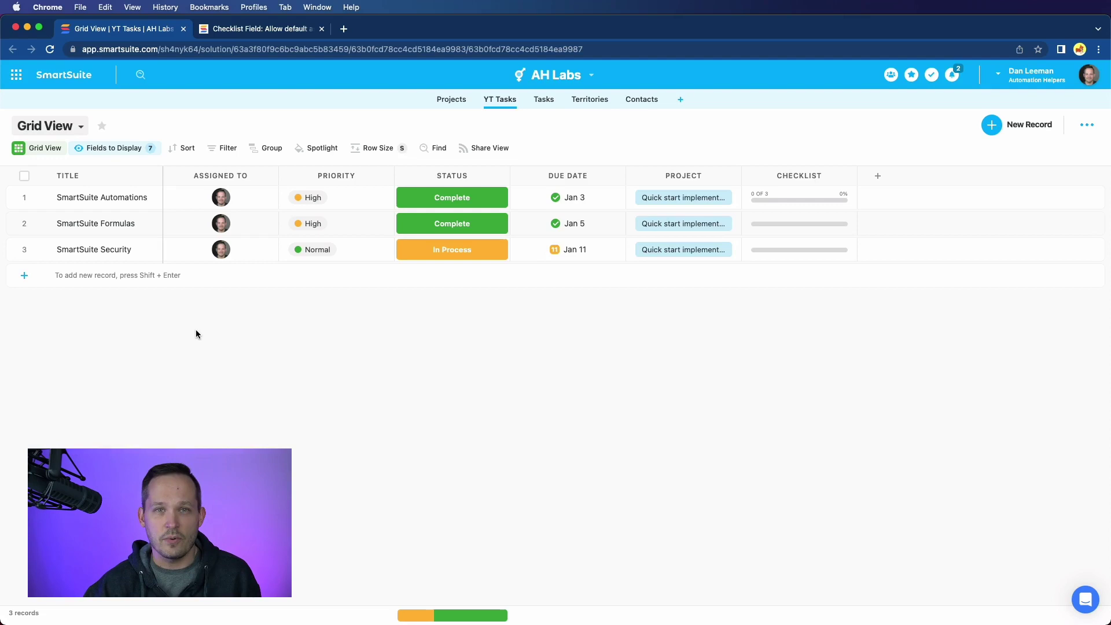
- Search the new-field type list for 'check', then dismiss it without adding a field
click(878, 176)
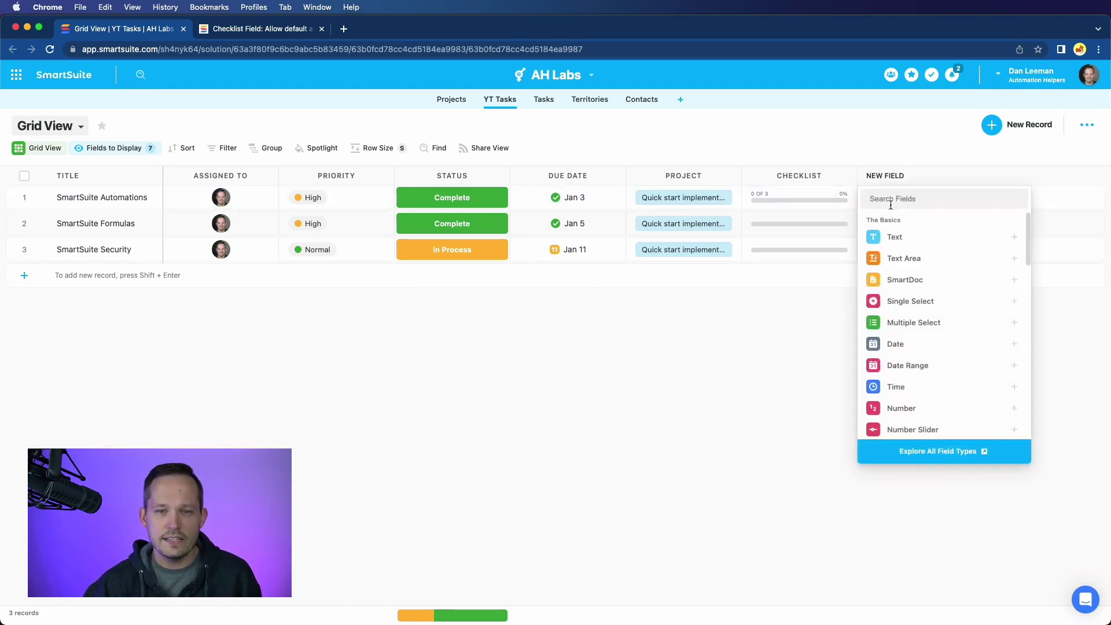
scroll(938, 296, down, 10)
scroll(937, 296, up, 15)
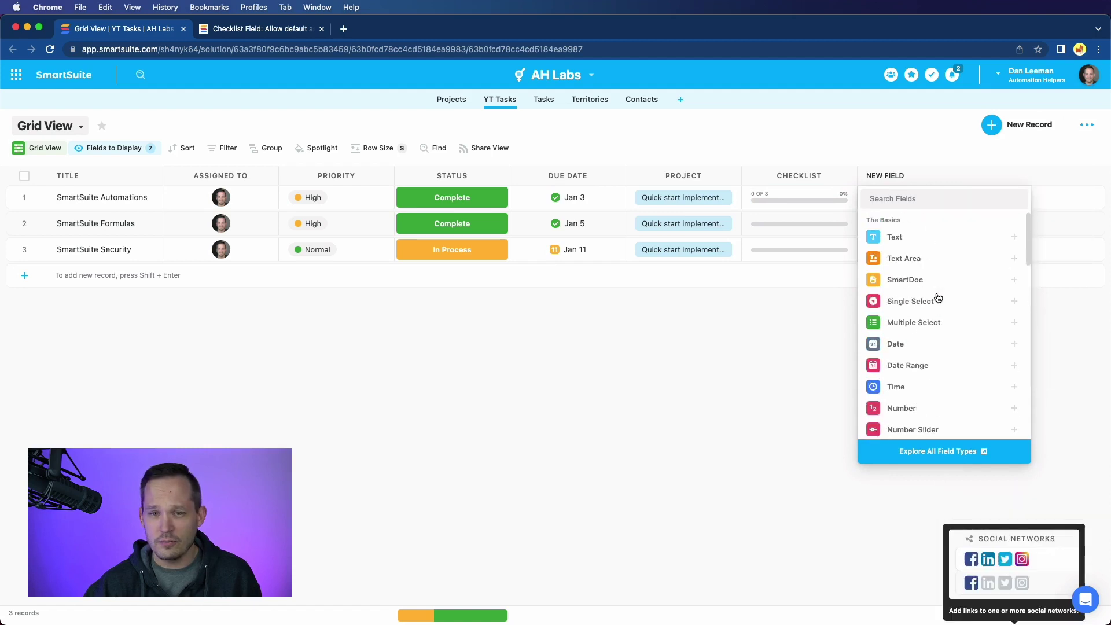
click(895, 199)
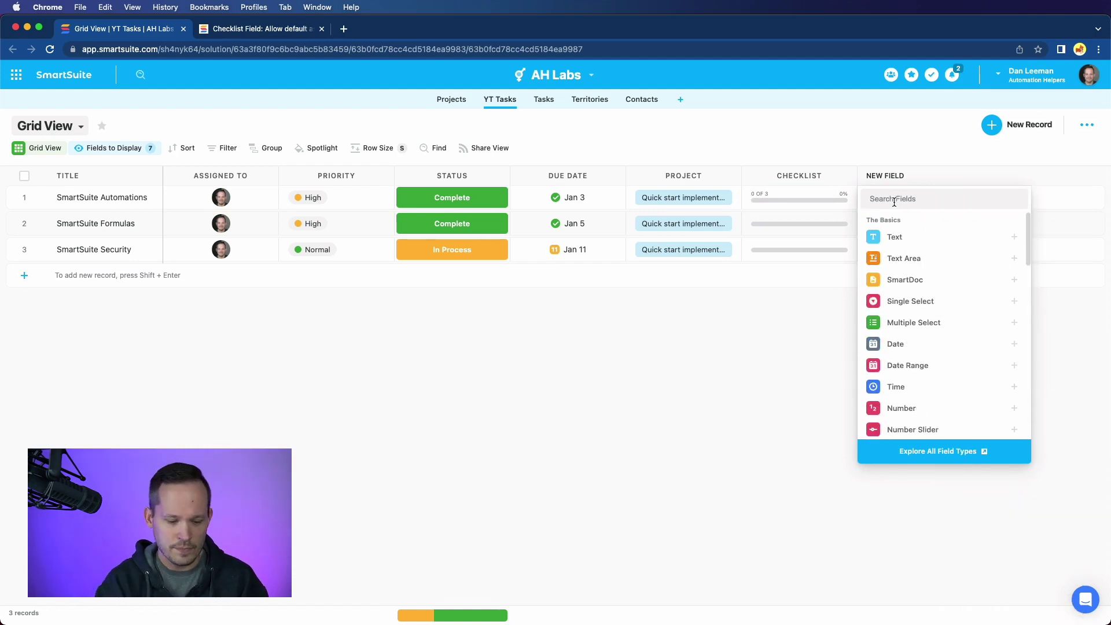
text(check)
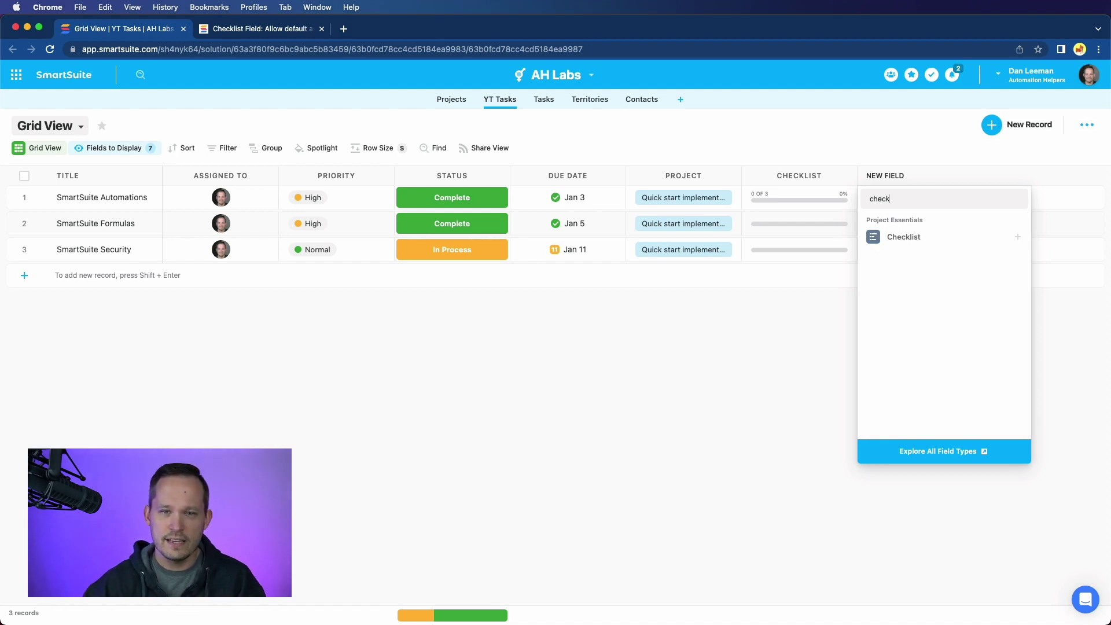
mouse_move(924, 239)
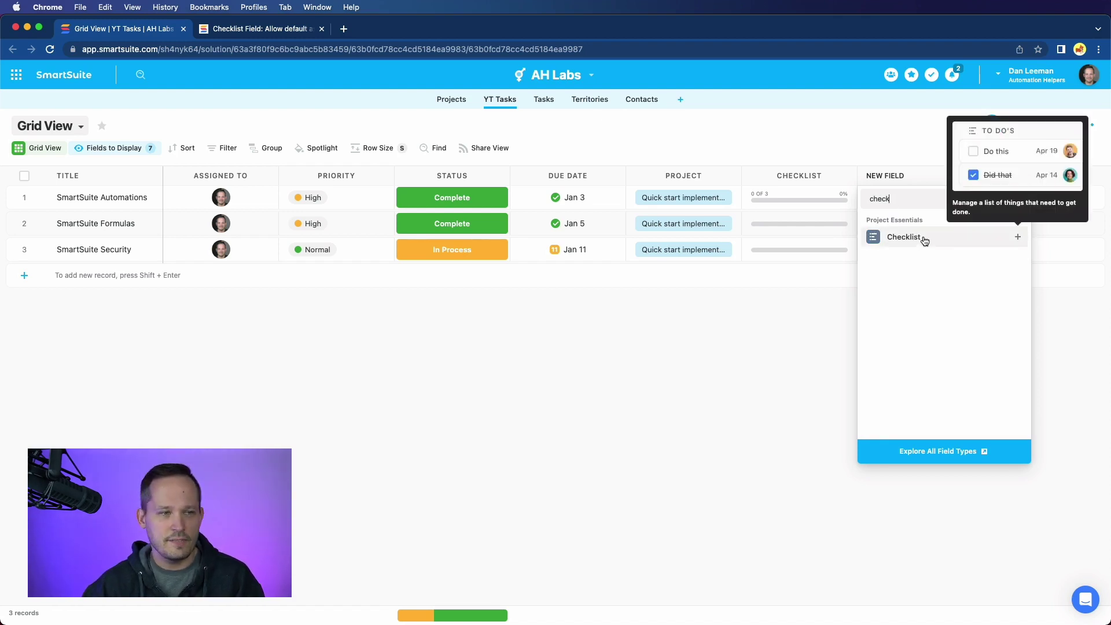
click(760, 314)
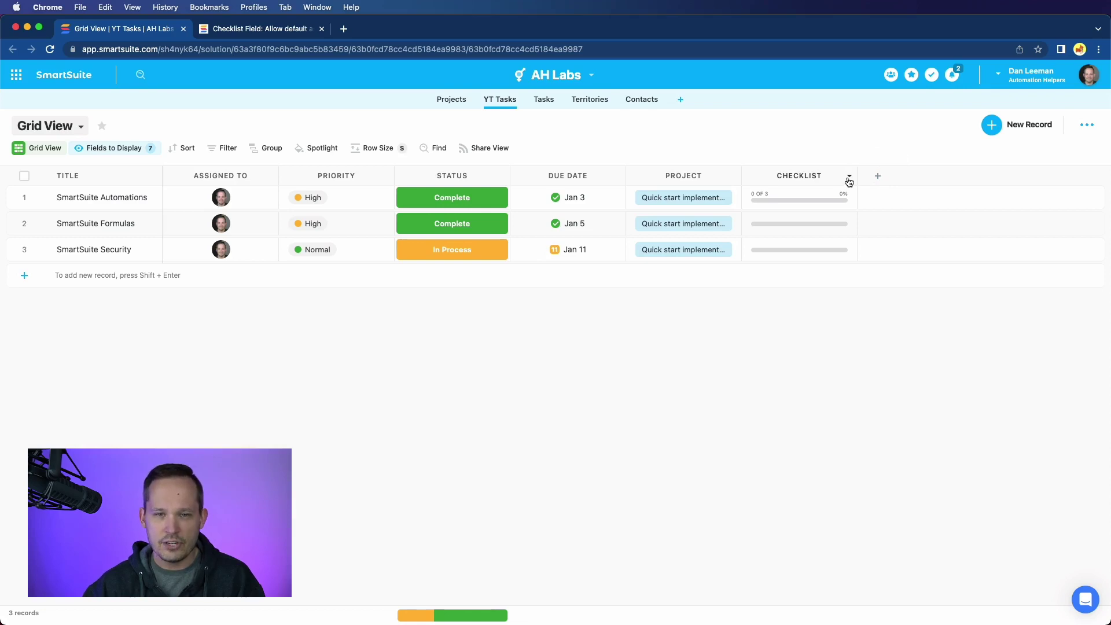
- Show the Checklist field's default items, Write script through Publish video, in its settings
click(848, 178)
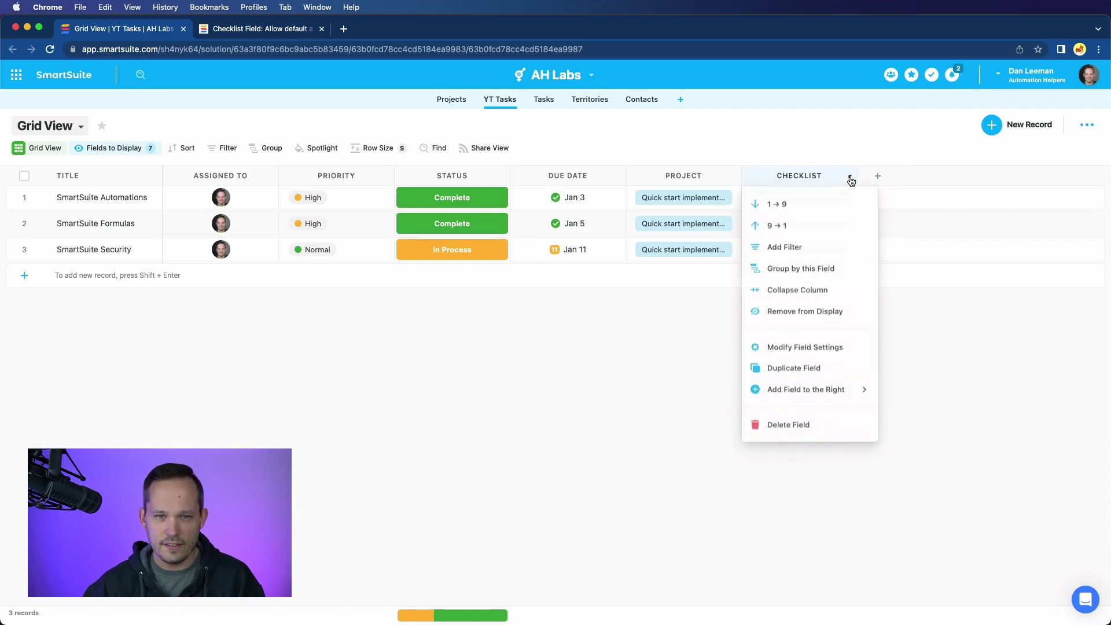
click(821, 348)
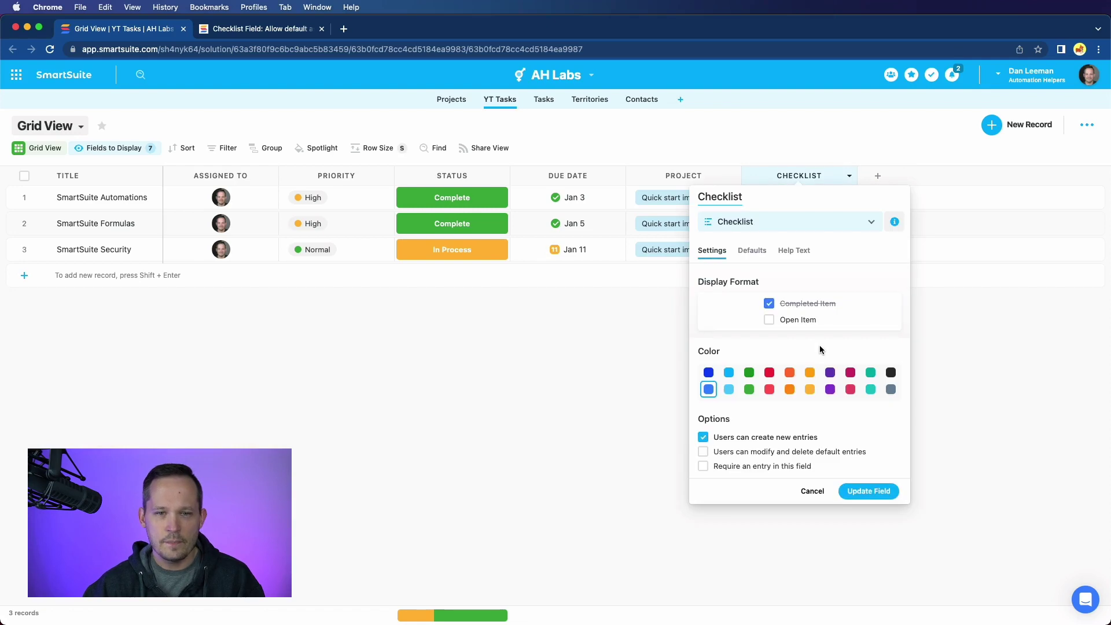
click(745, 255)
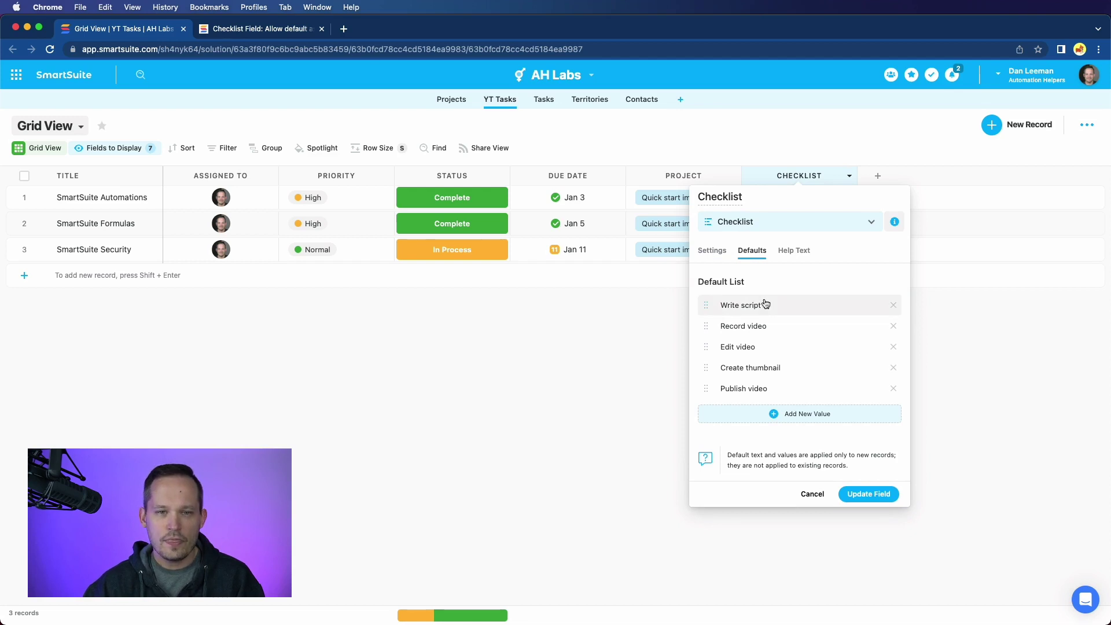
- Close the field settings and check SmartSuite Formulas' empty checklist, closing it unchanged
click(684, 283)
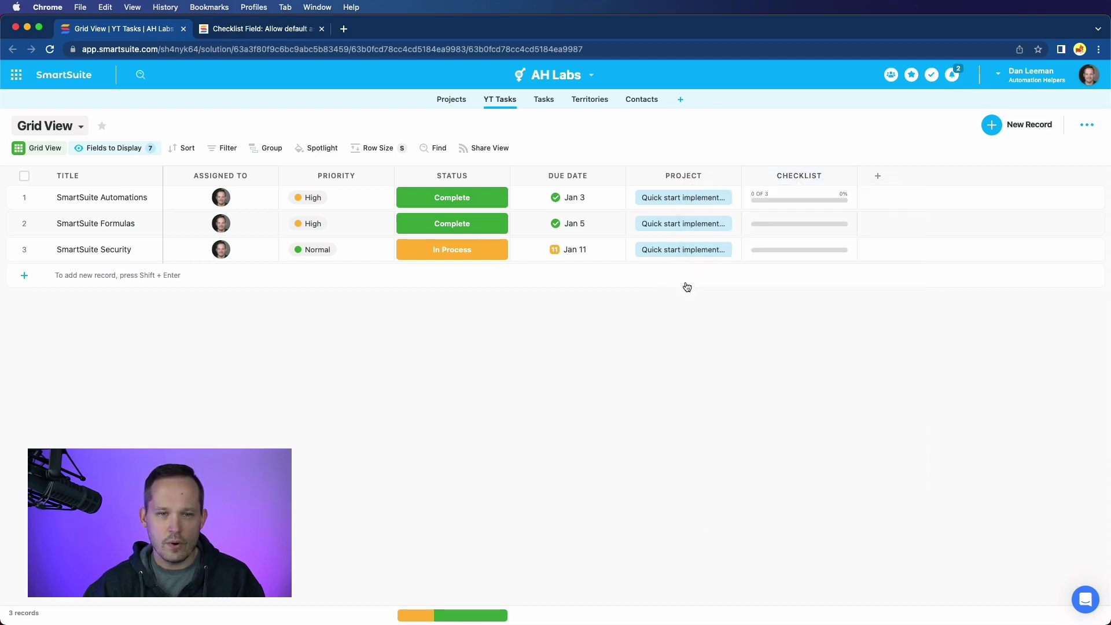
click(854, 218)
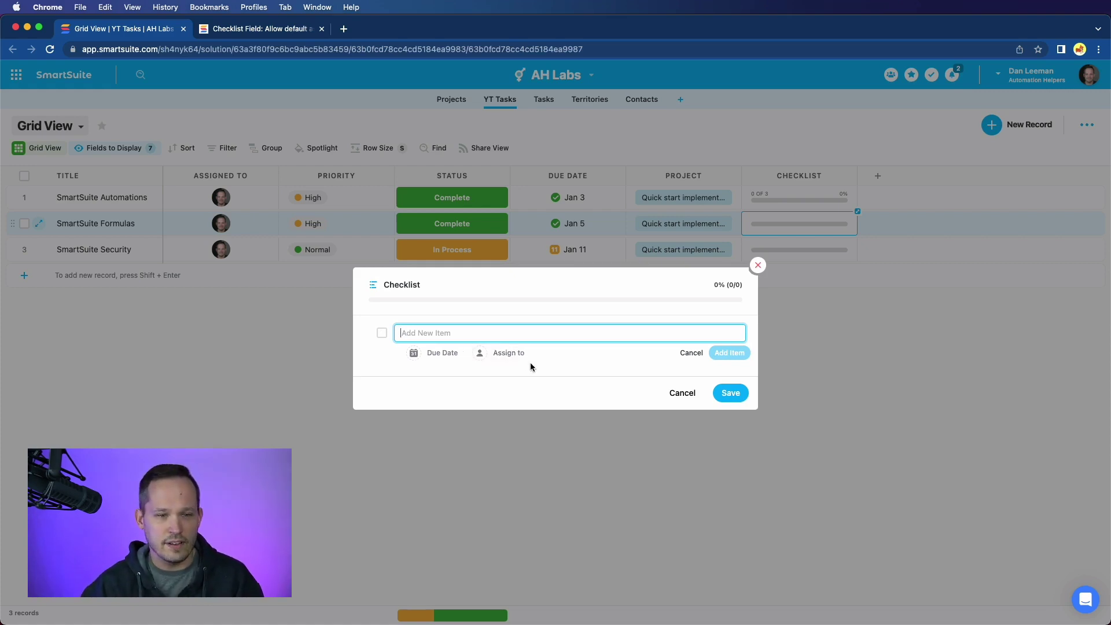
click(758, 265)
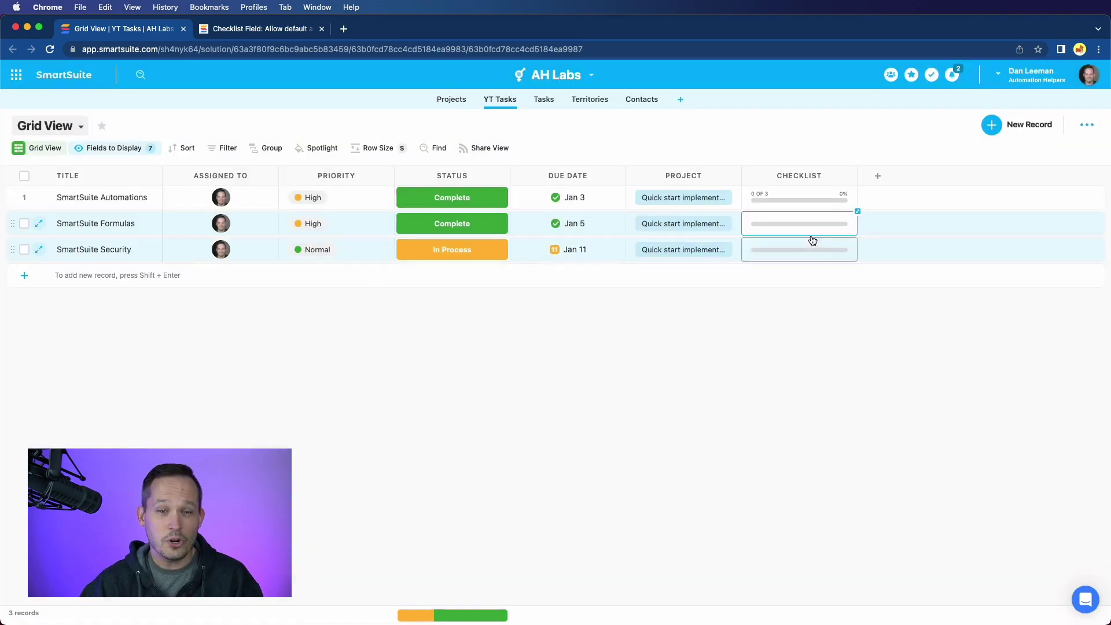
- Recheck the Checklist field's five defaults, then view the 'Allow default assignees' feature request
click(849, 177)
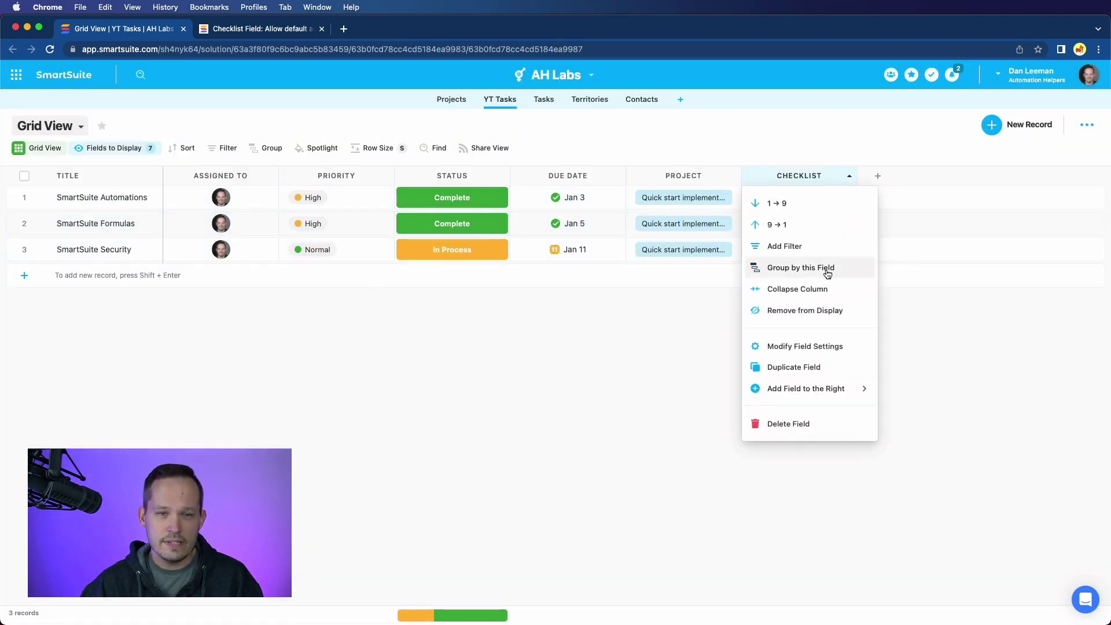
click(817, 346)
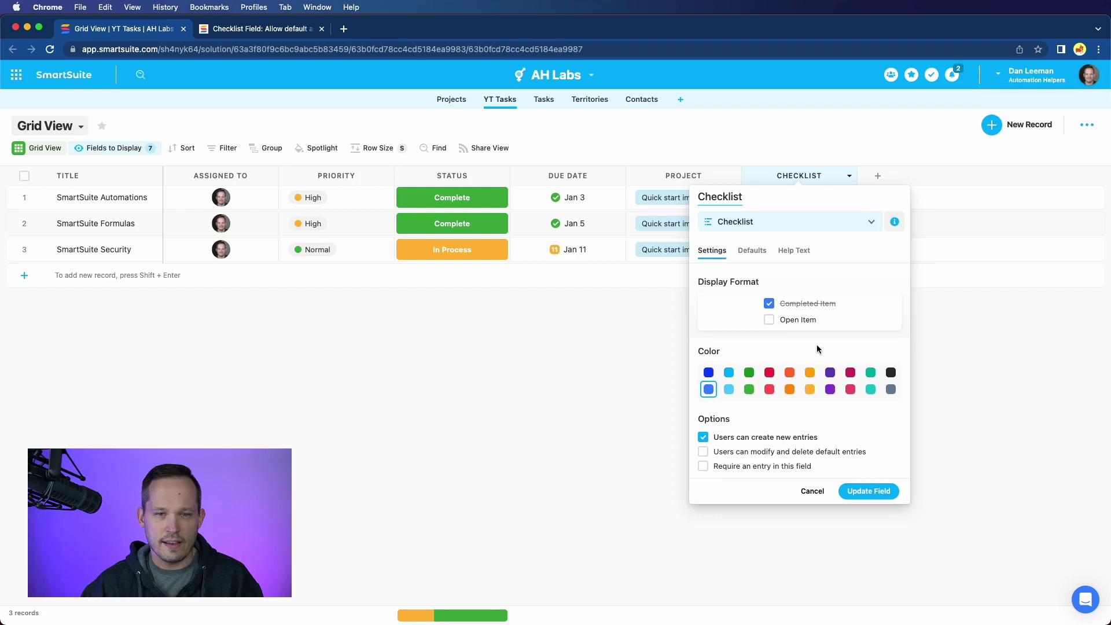
click(752, 250)
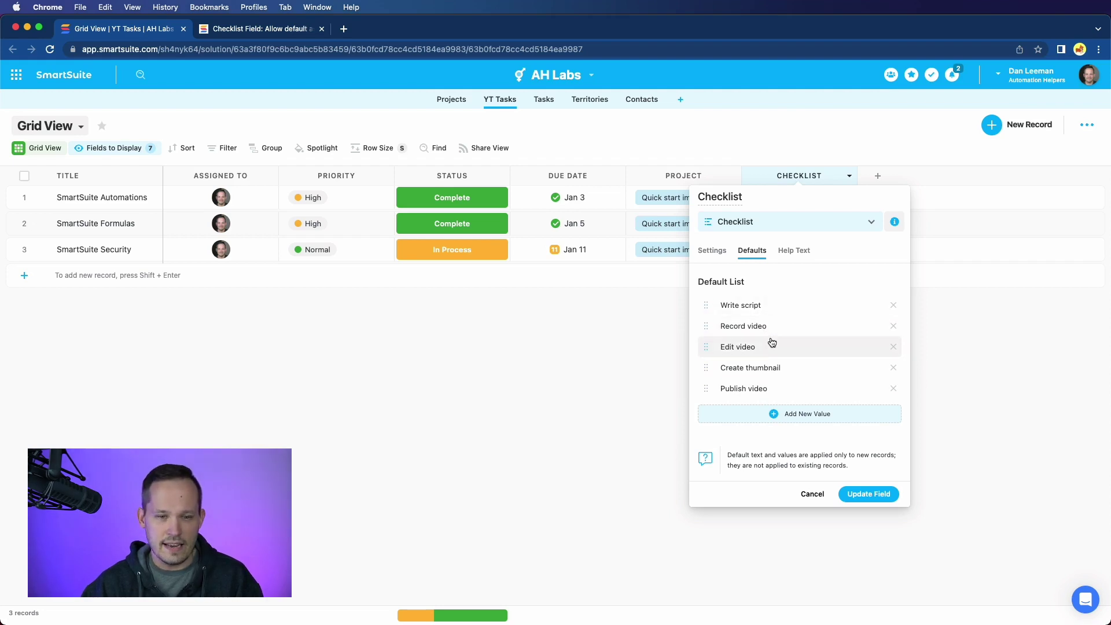
click(245, 30)
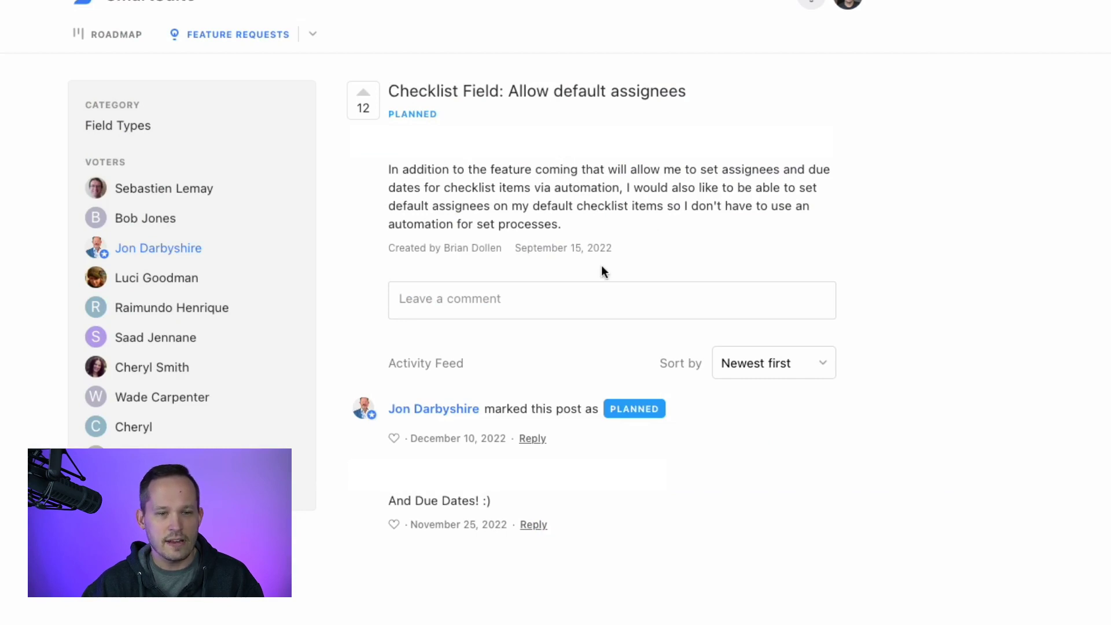
- Return to the Grid View | YT Tasks browser tab
click(116, 28)
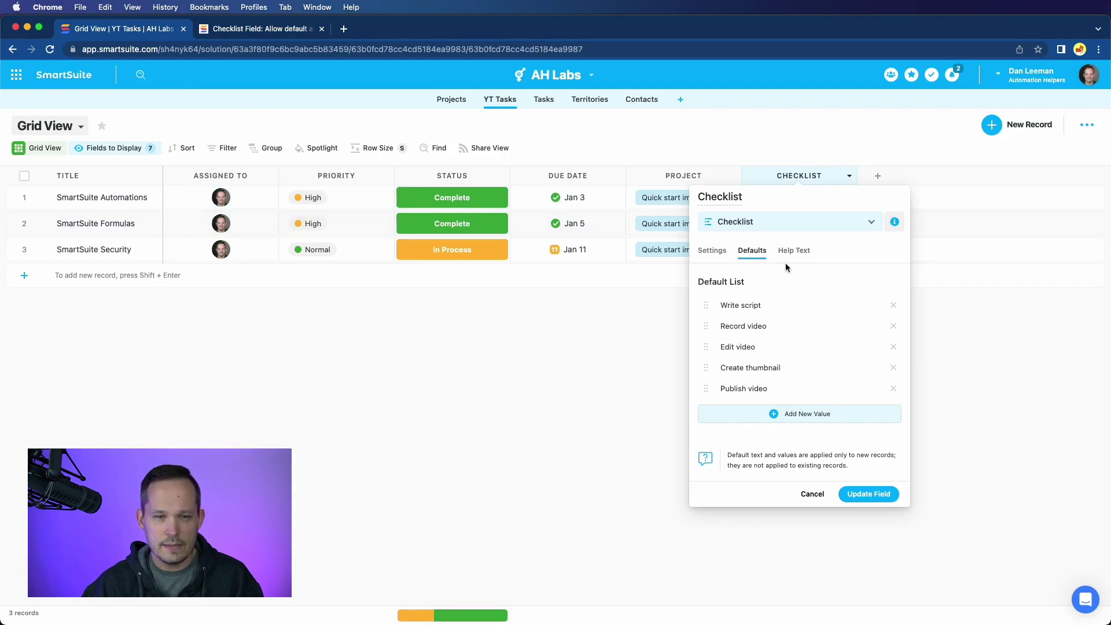
- Close the settings panel and add a YT Tasks record titled 'SmartSuite Checklists'
click(626, 322)
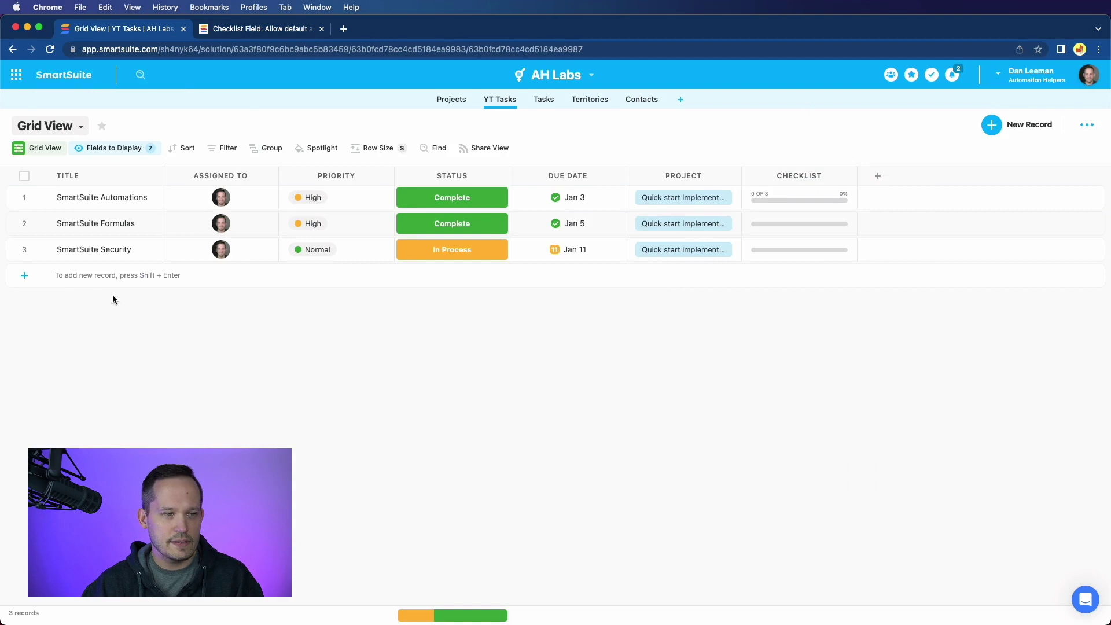
click(50, 275)
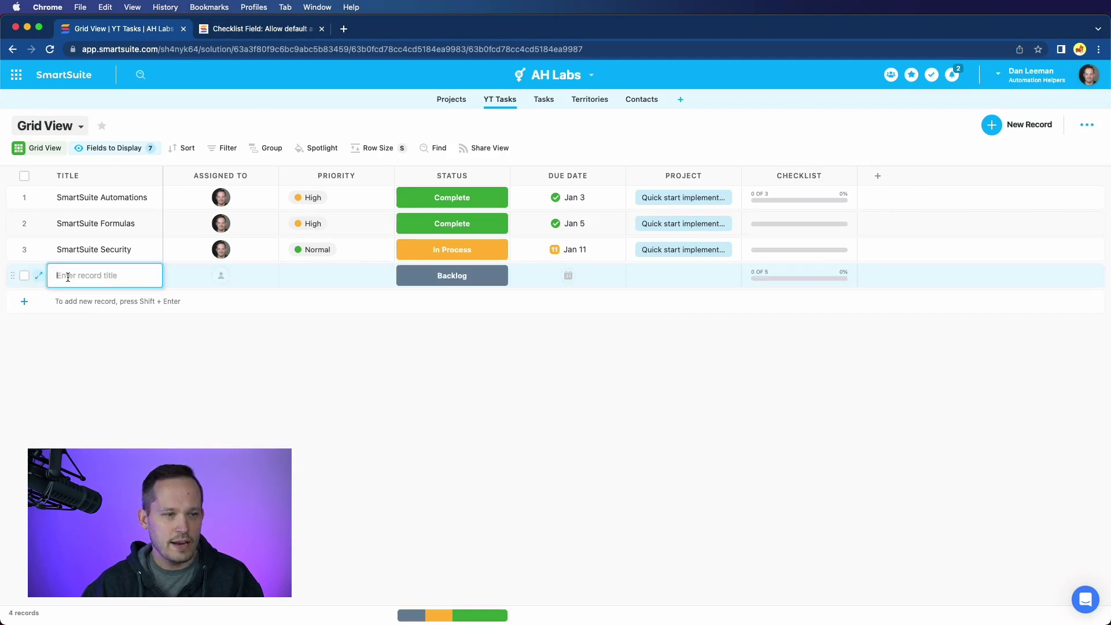
text(Smar)
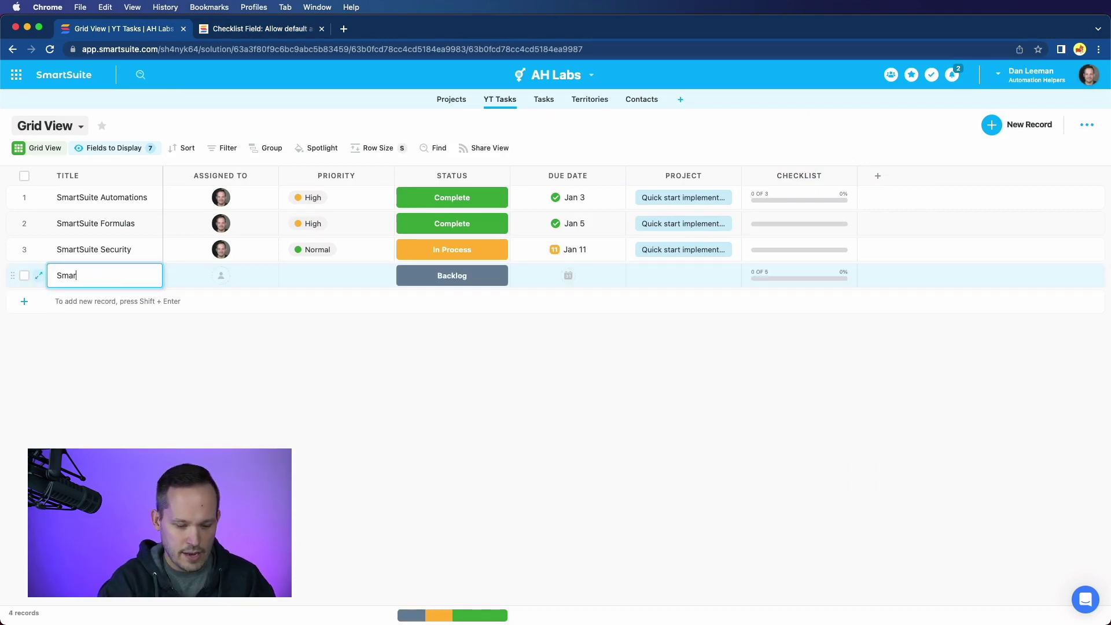
text(tSuite)
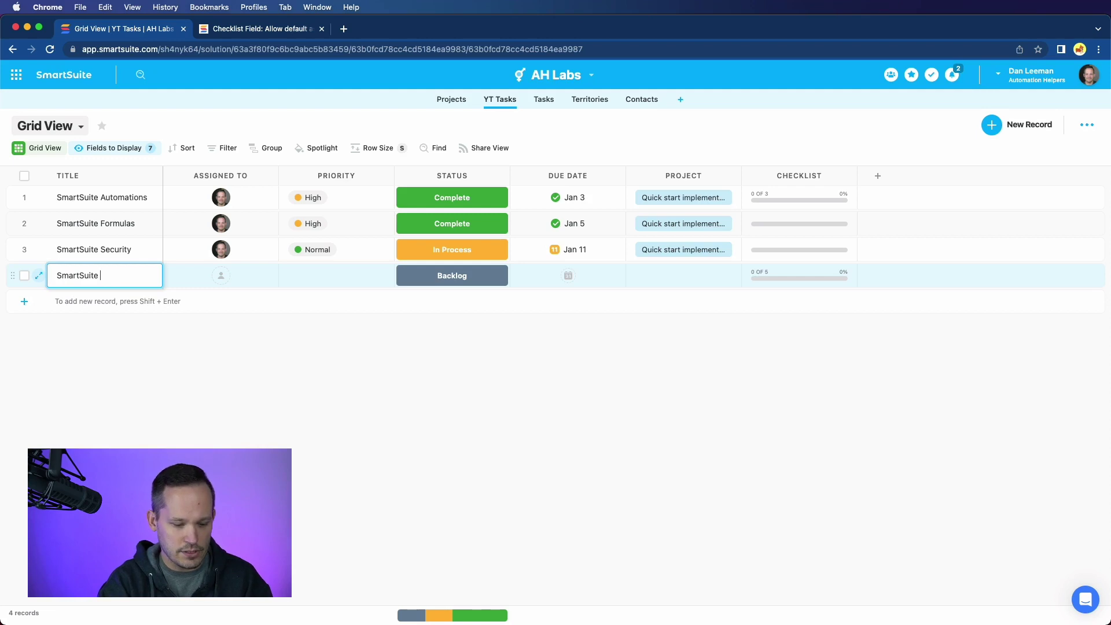
text( Checklists)
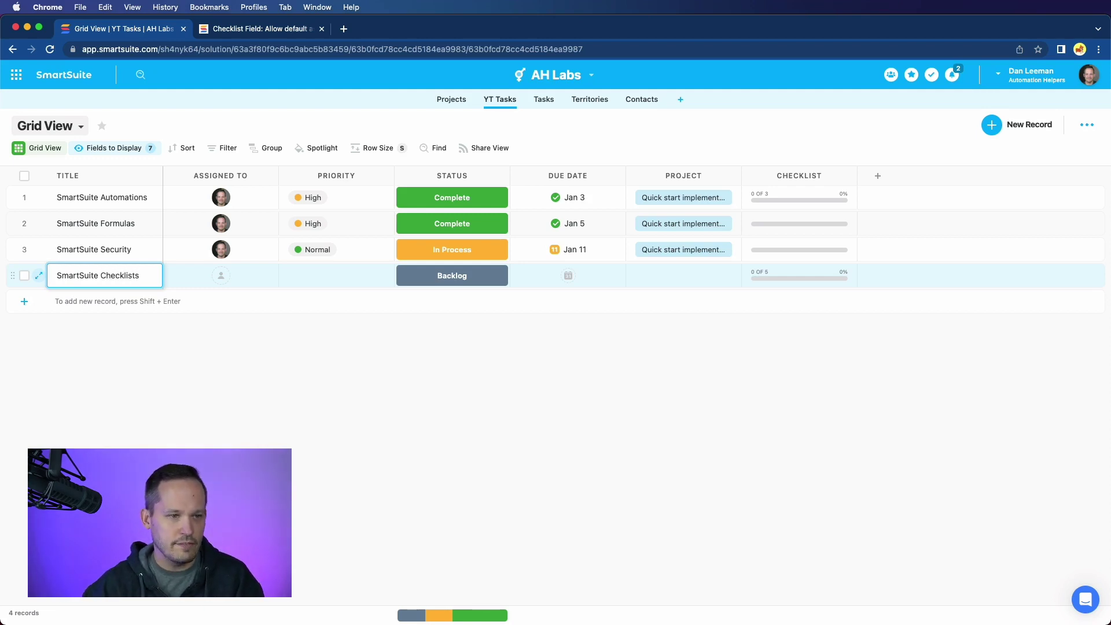
click(208, 386)
- Open the new record's checklist, showing five default items at 0 of 5, then close it
click(817, 281)
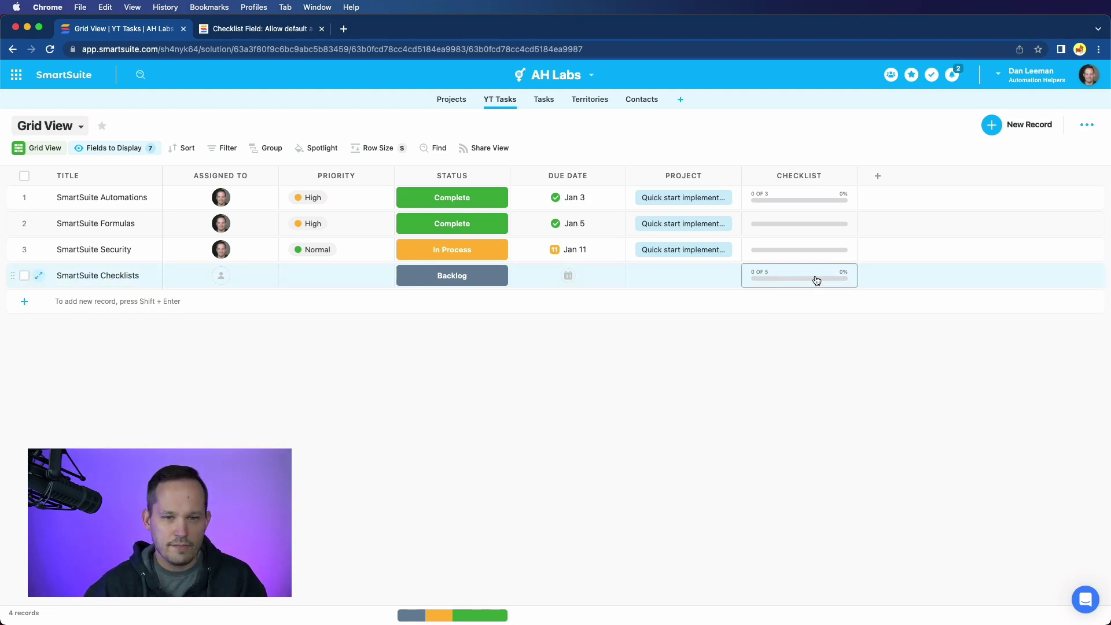
click(852, 274)
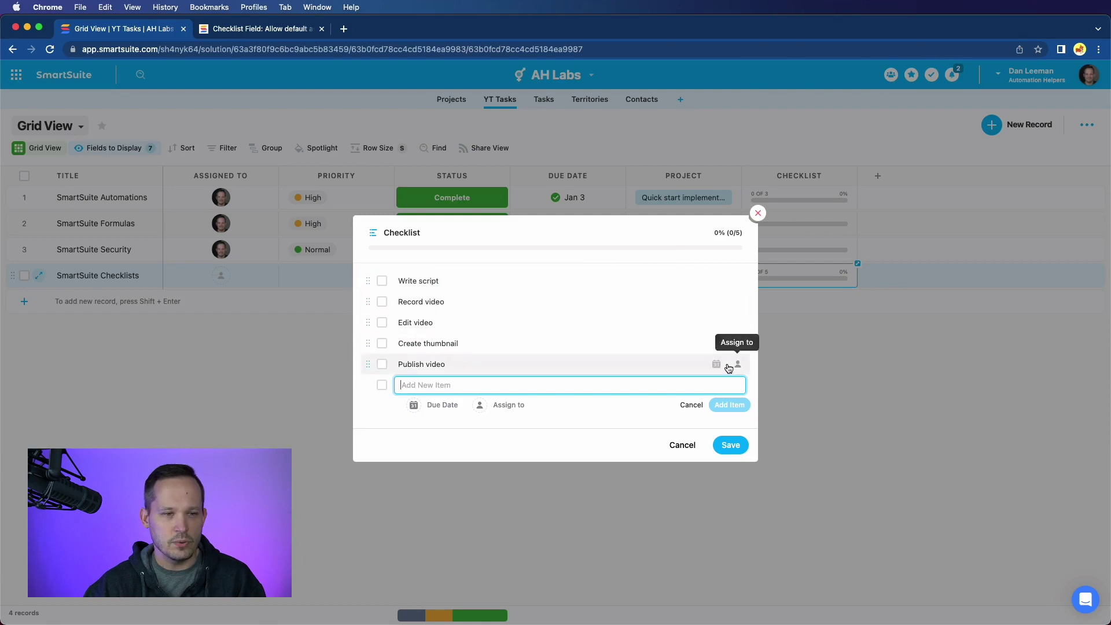
click(828, 358)
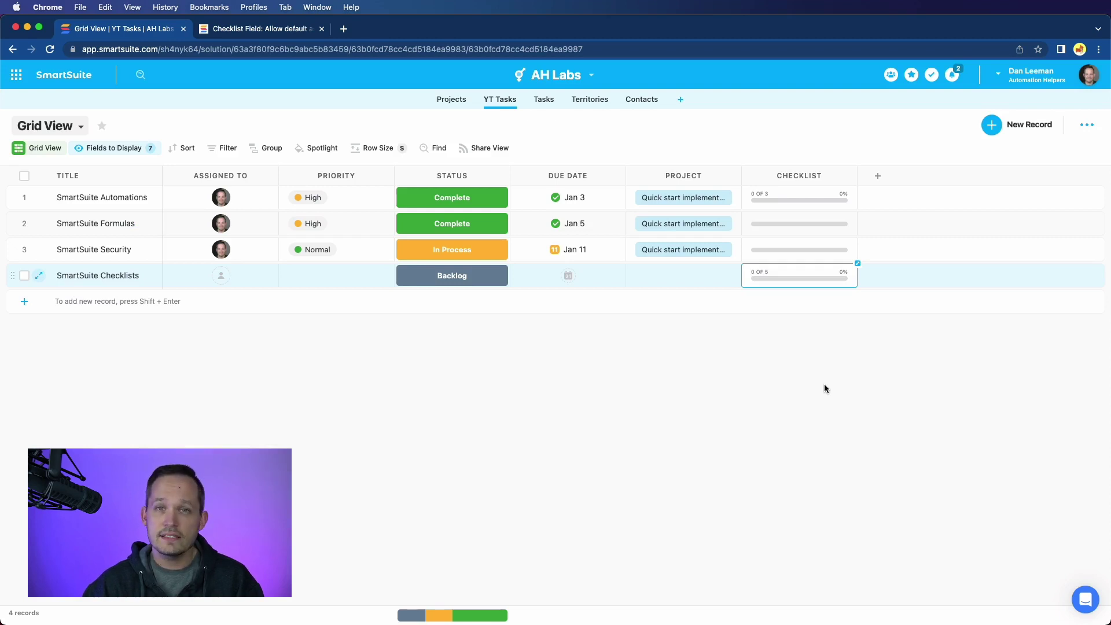
- Switch to the Tasks table and open the Checklist Template automation from the solution's Automations
click(539, 100)
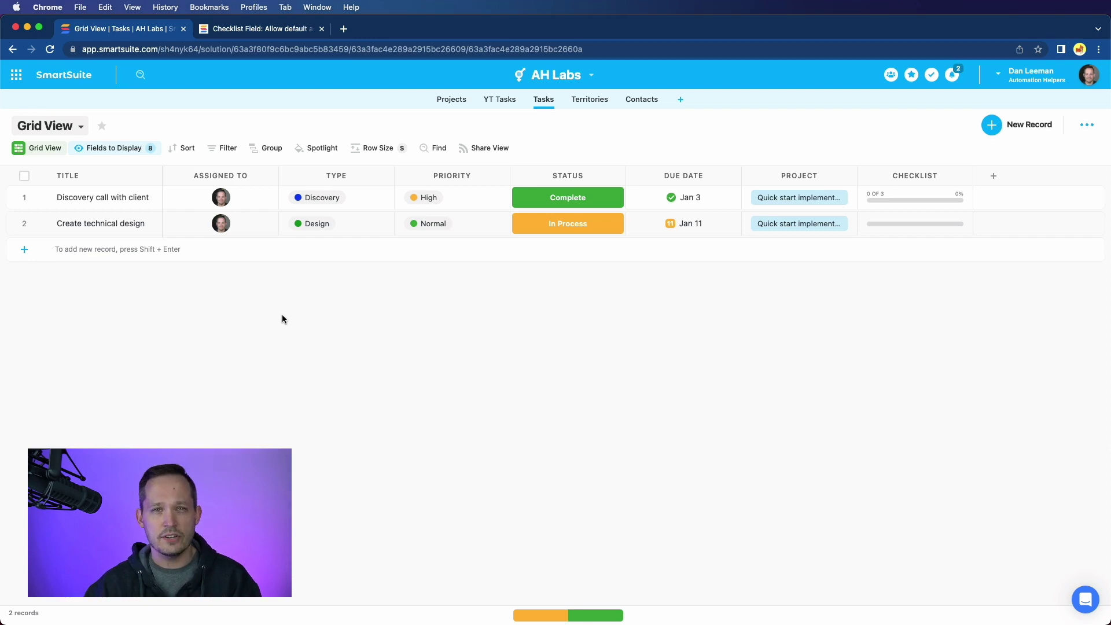
click(593, 74)
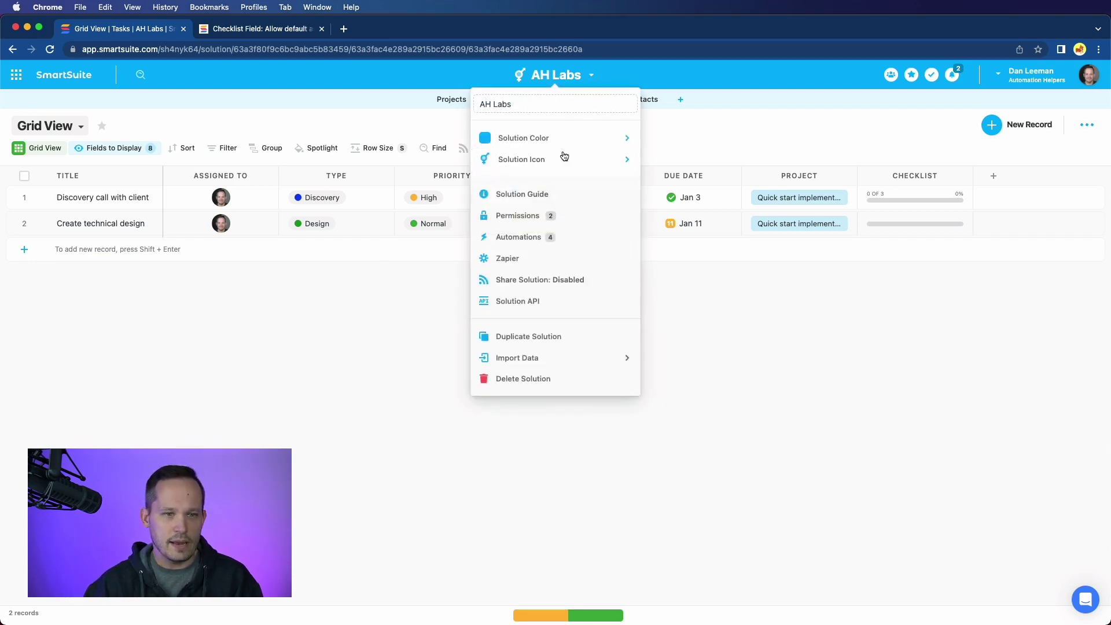
click(540, 234)
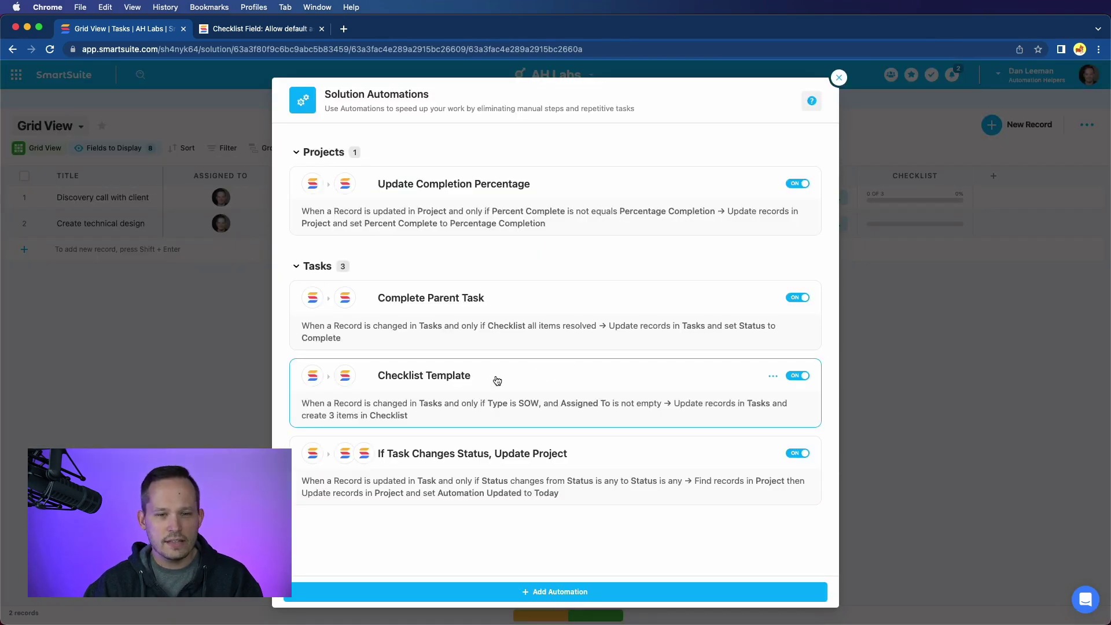
click(497, 379)
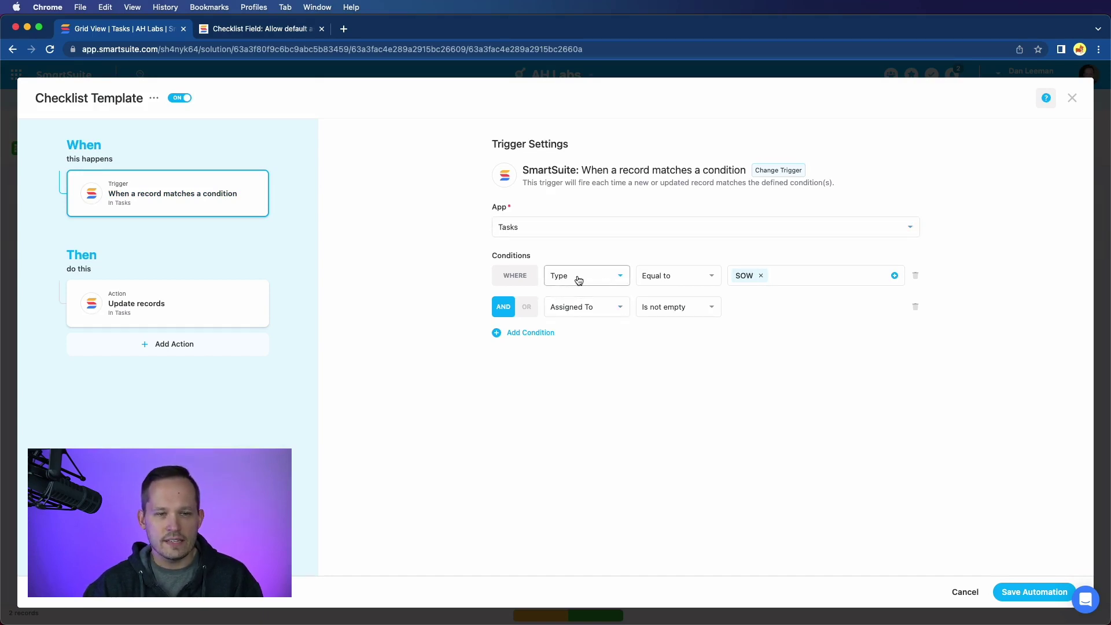
- Look over the values available for the trigger's Type condition, leaving it unchanged
click(832, 279)
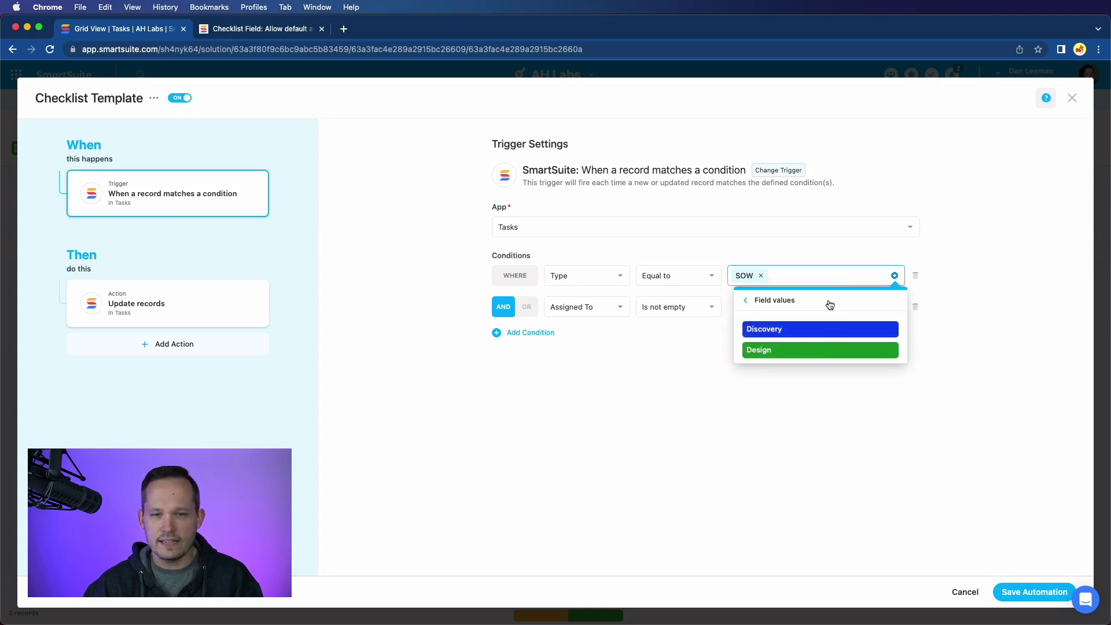
click(797, 278)
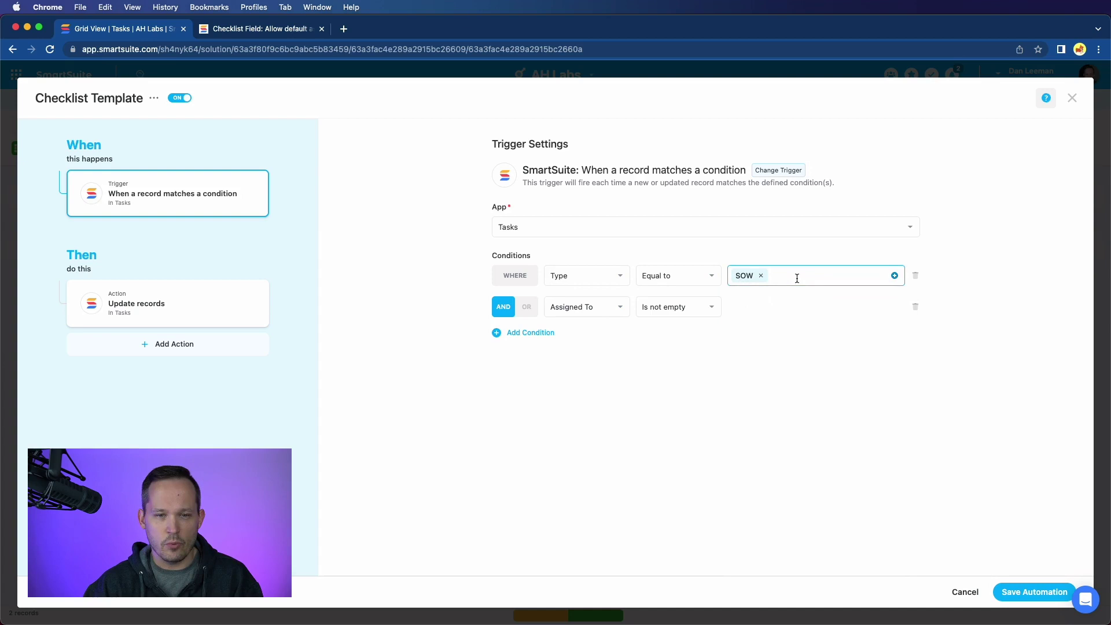
click(737, 395)
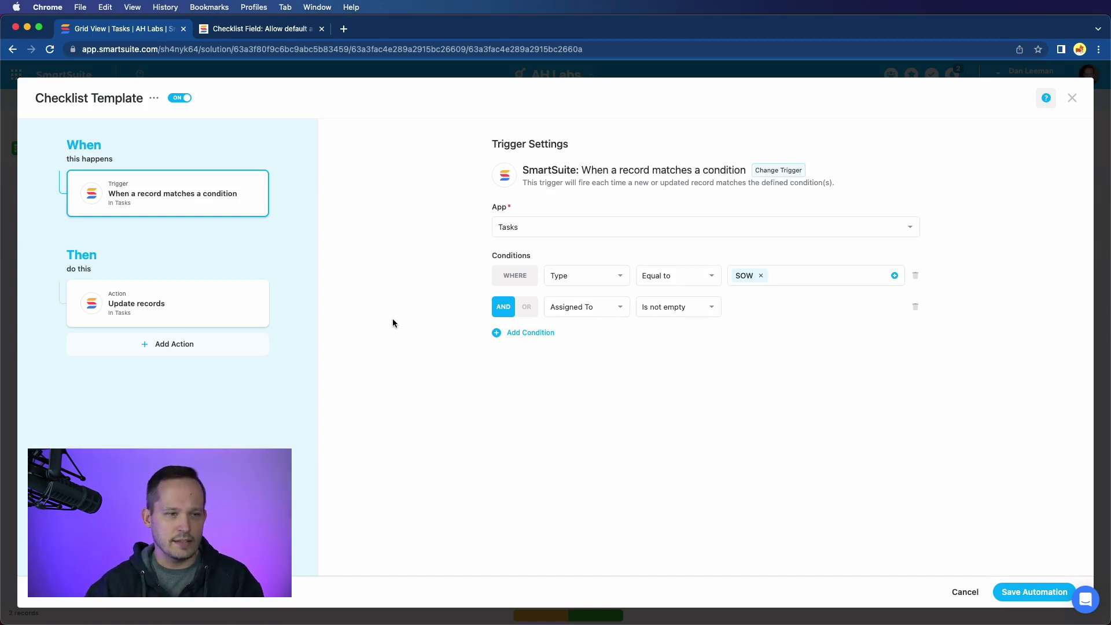
- Open the Update records action and scroll through its three Checklist items due 2, 4 and 6 days
click(214, 311)
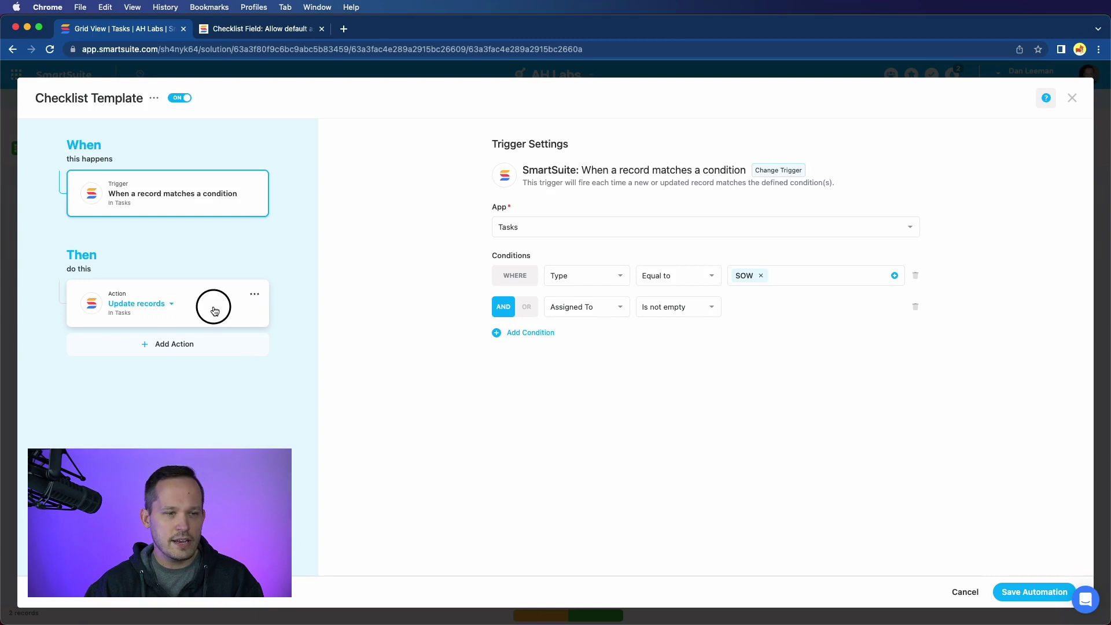
click(967, 342)
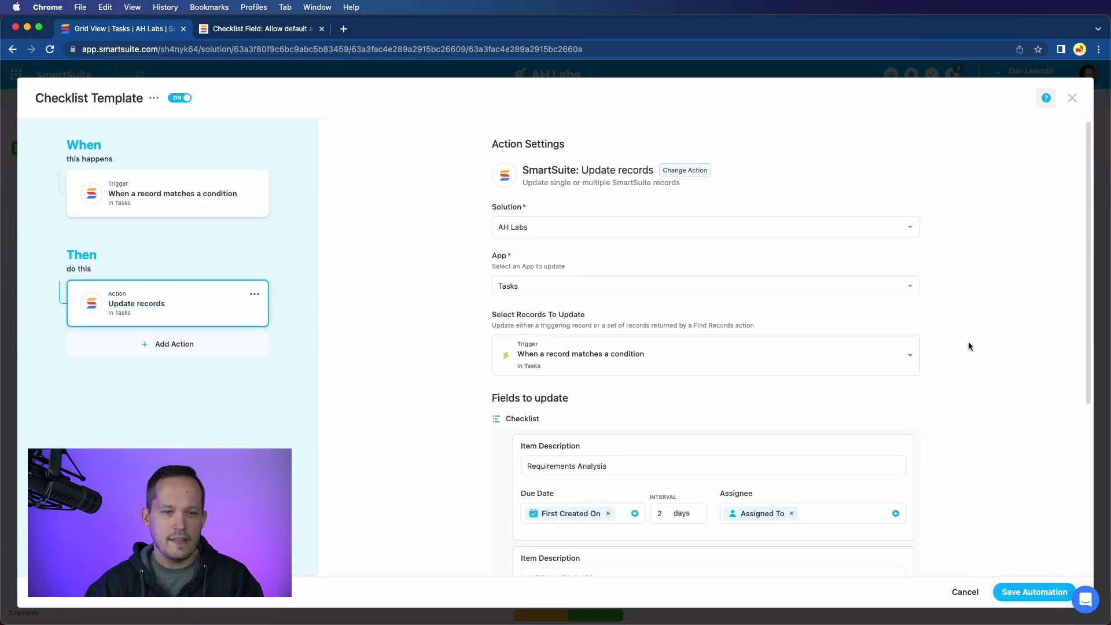
scroll(967, 341, down, 1)
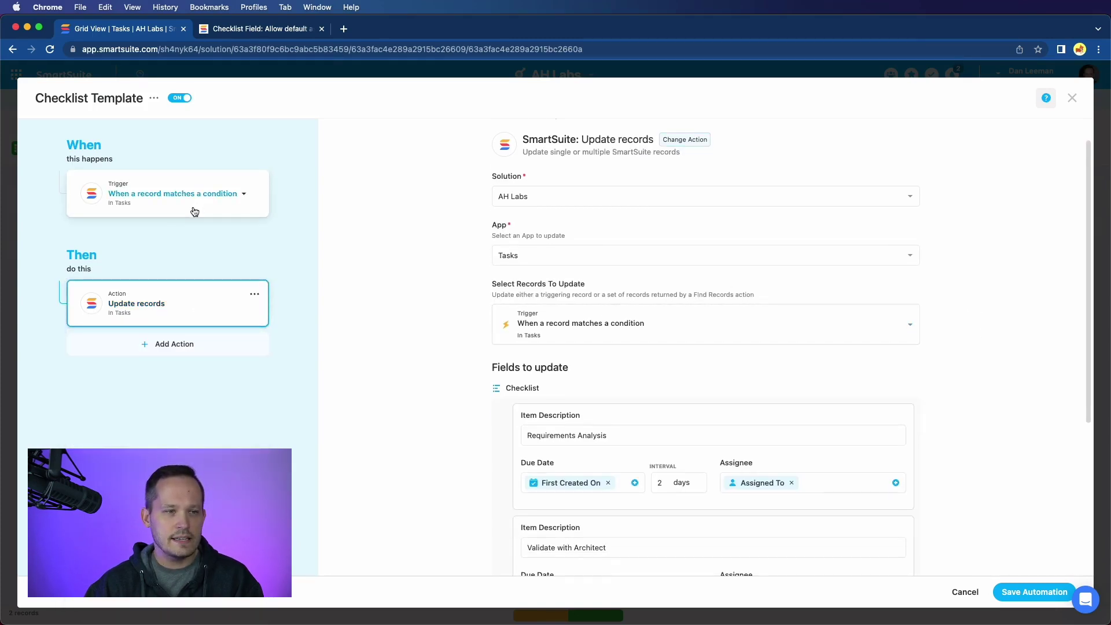
scroll(798, 346, down, 5)
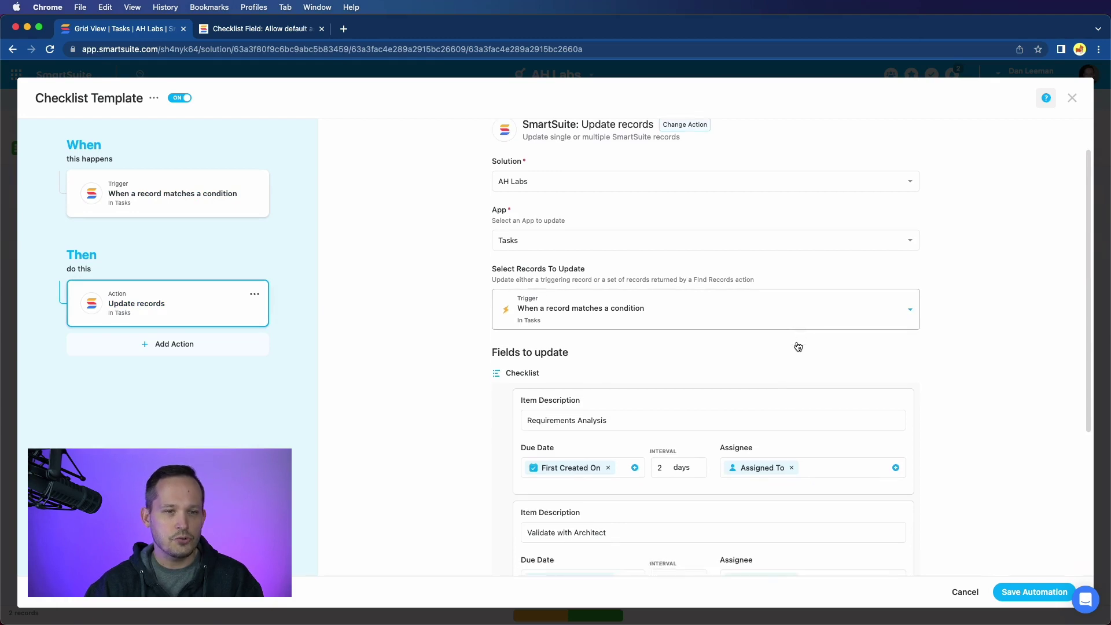
scroll(796, 345, down, 1)
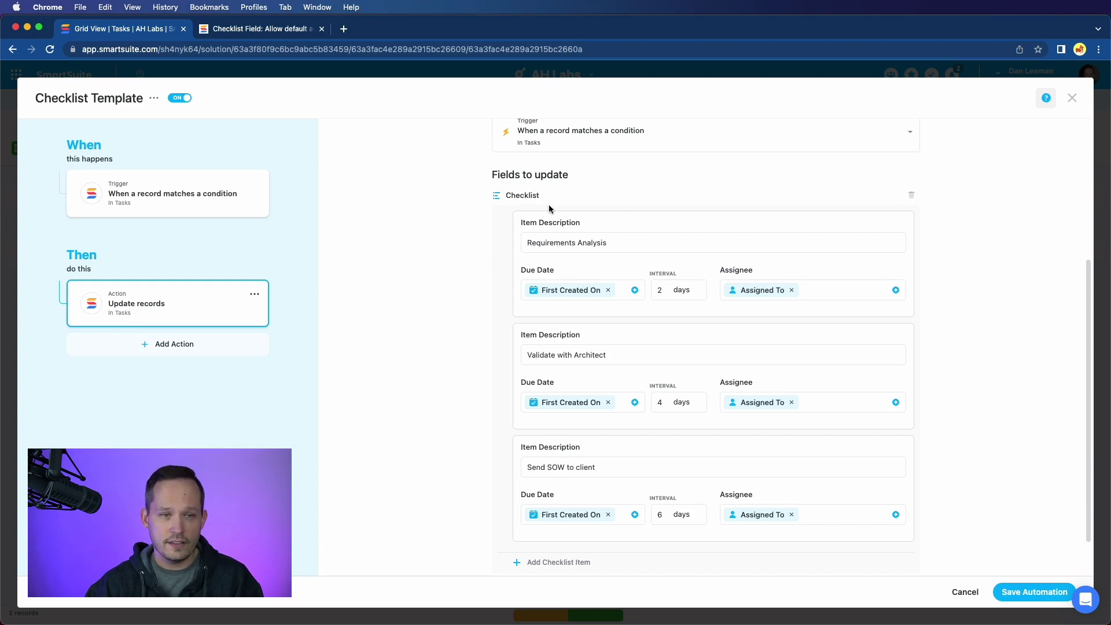
scroll(549, 204, down, 1)
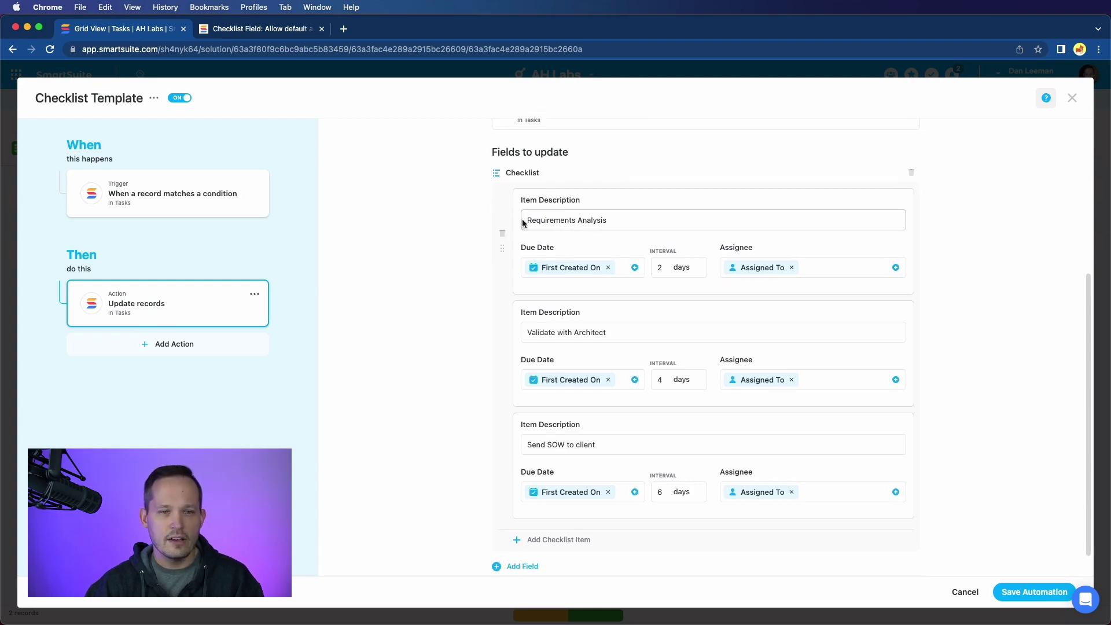
double_click(534, 219)
click(611, 220)
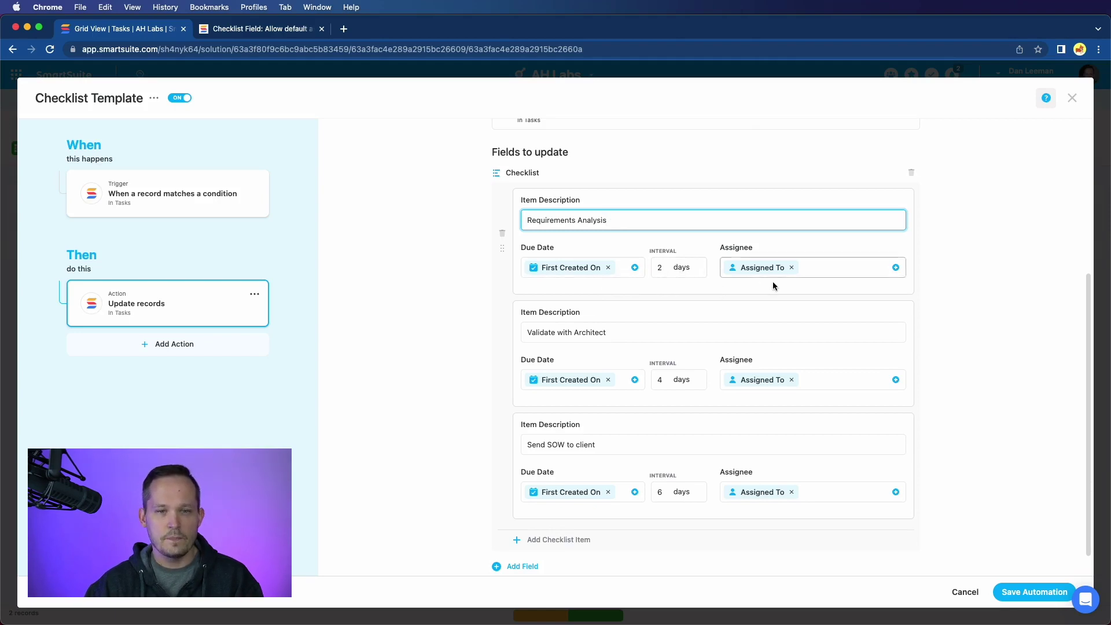
scroll(814, 305, down, 1)
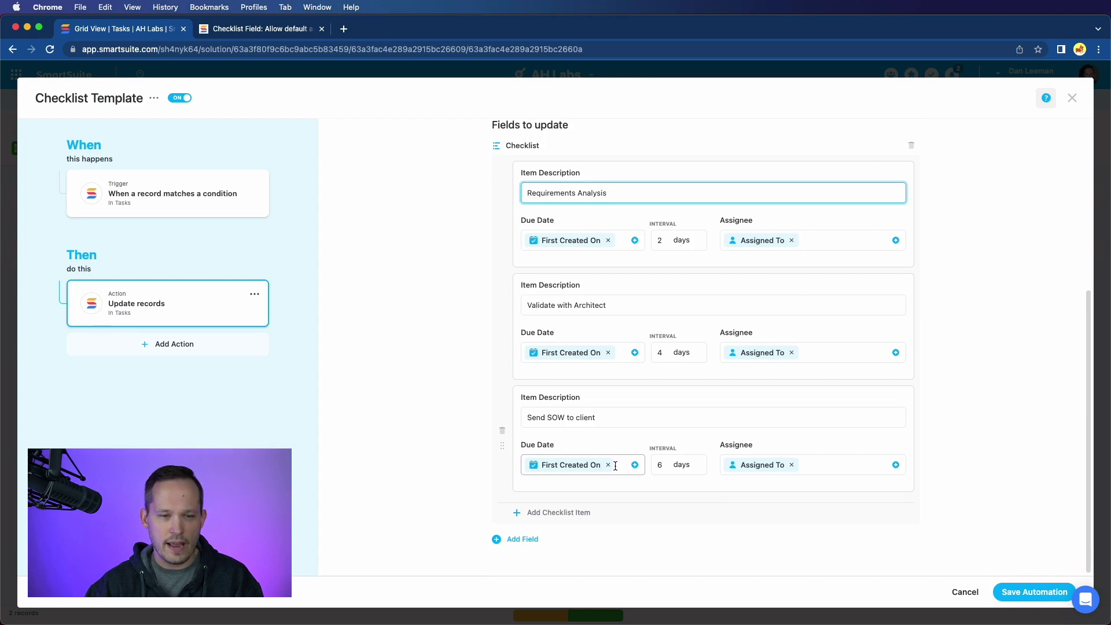
click(634, 465)
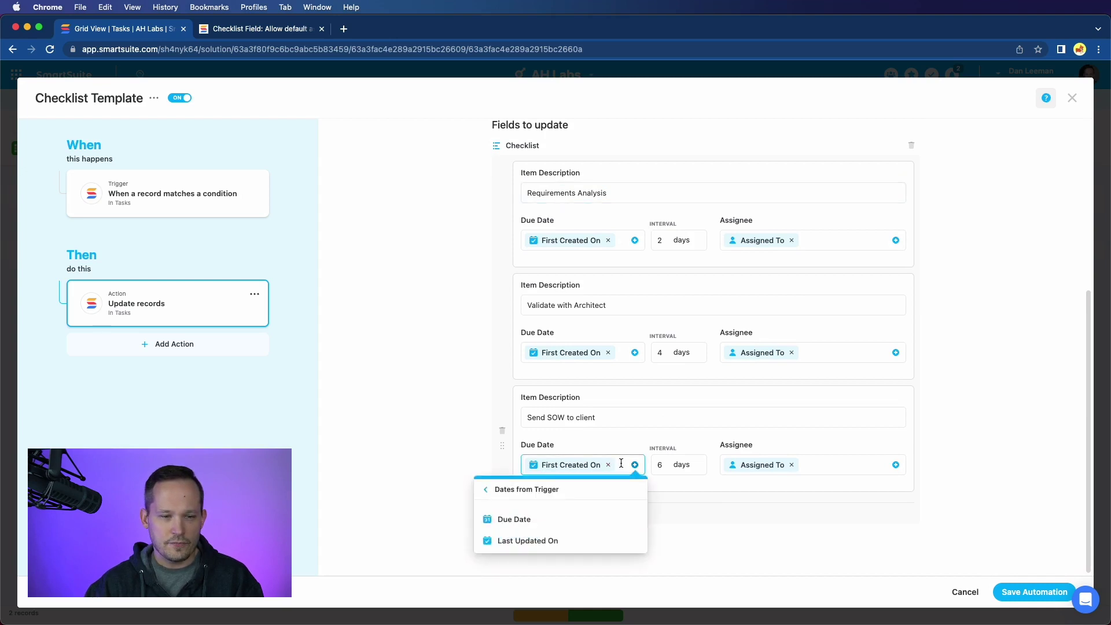
click(485, 495)
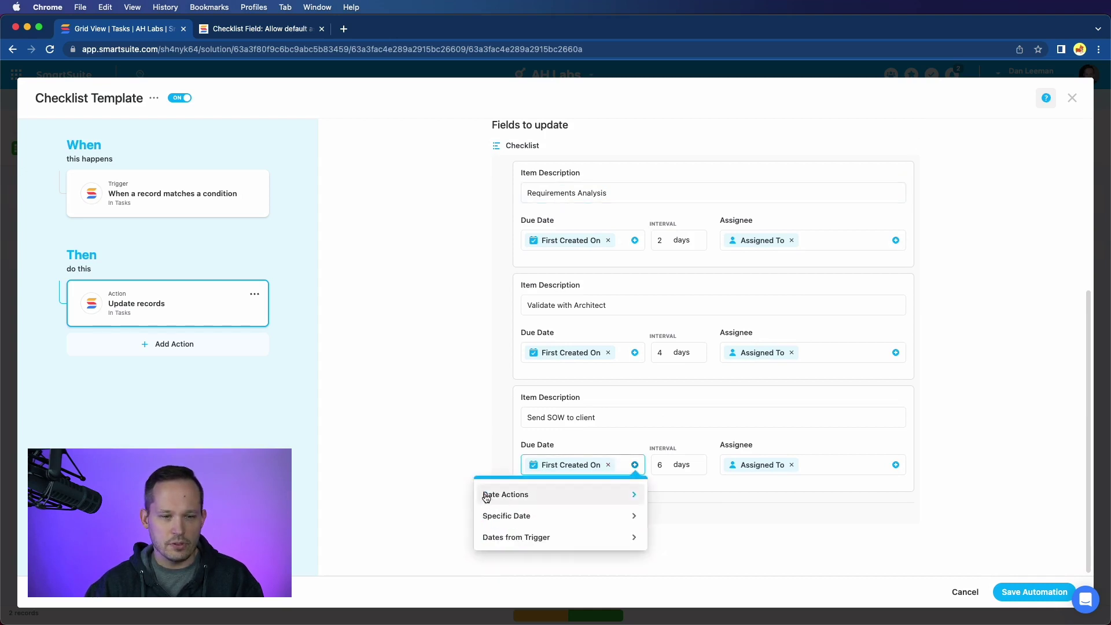
click(591, 501)
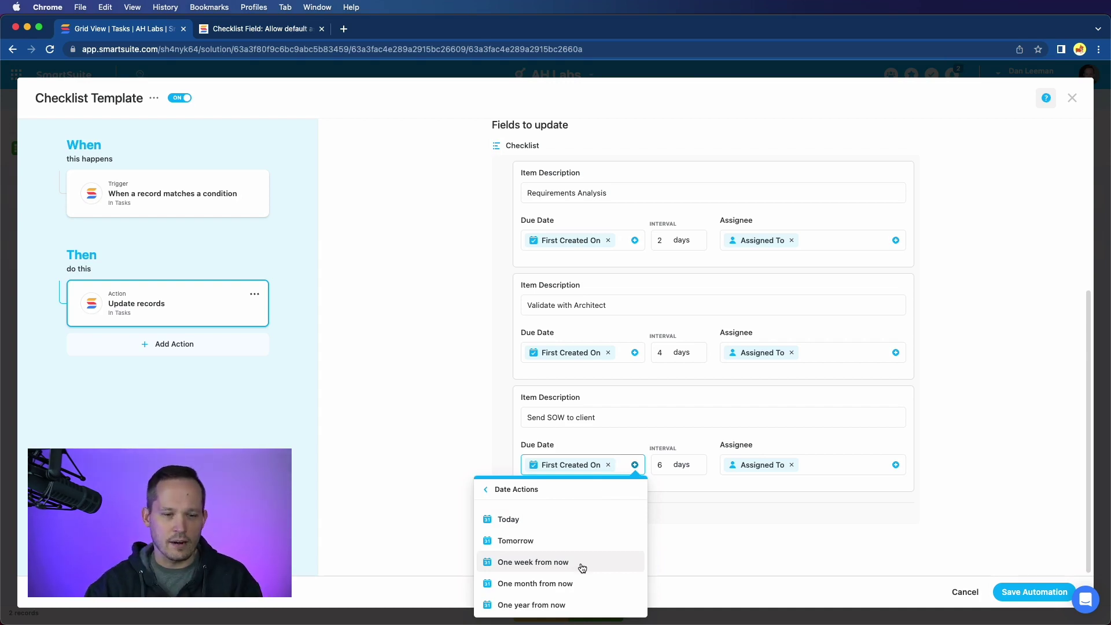
click(724, 543)
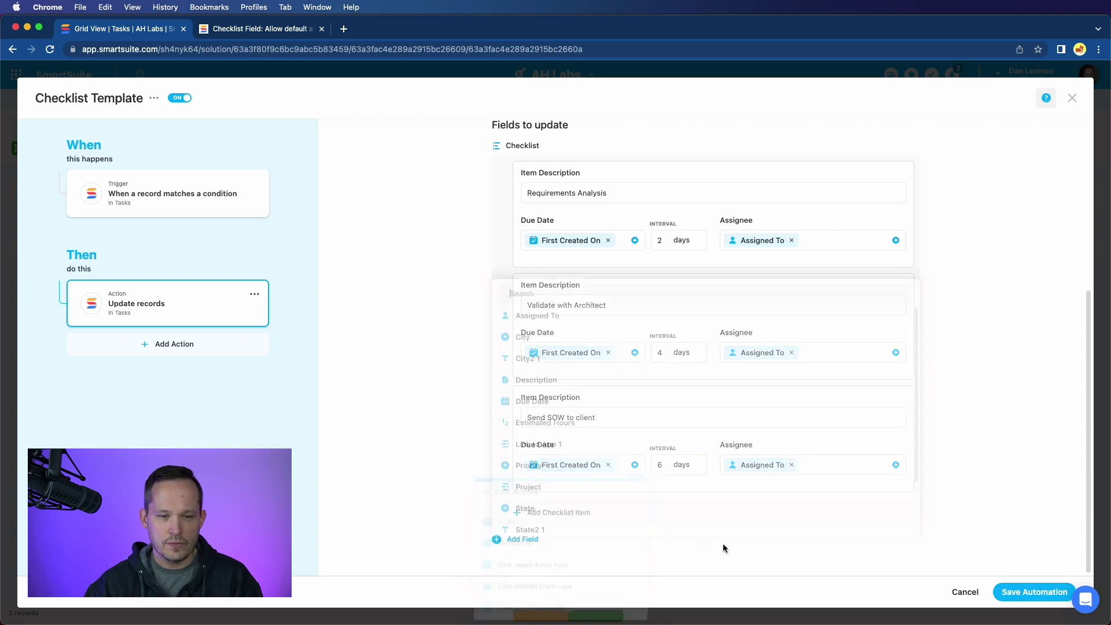
click(987, 483)
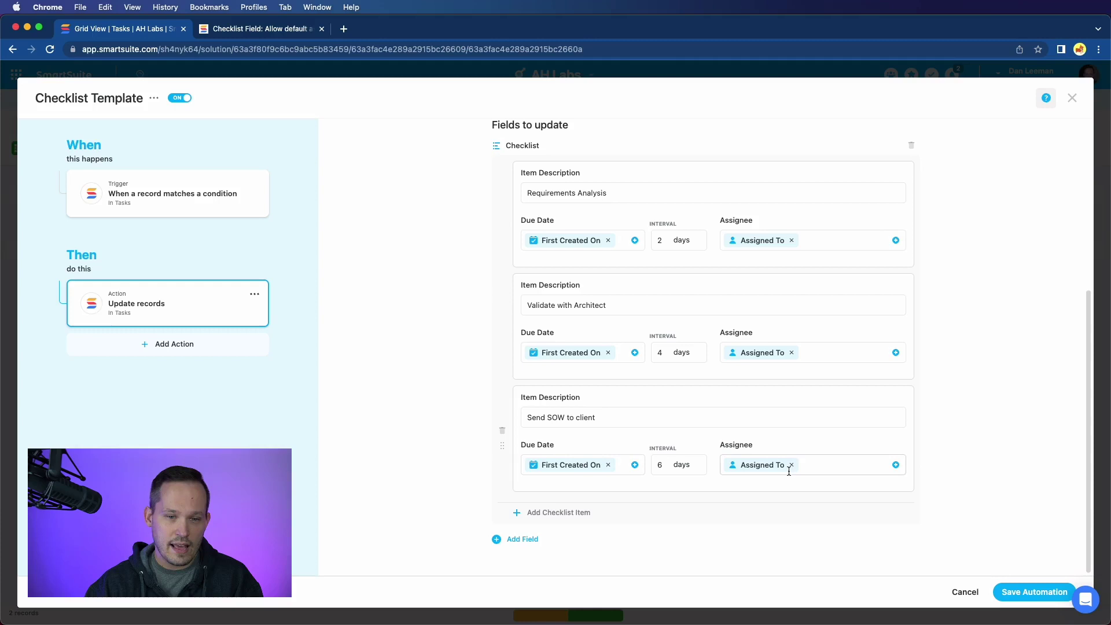
- Review assignee options for the third and second checklist items, keeping the assignees unchanged
click(866, 468)
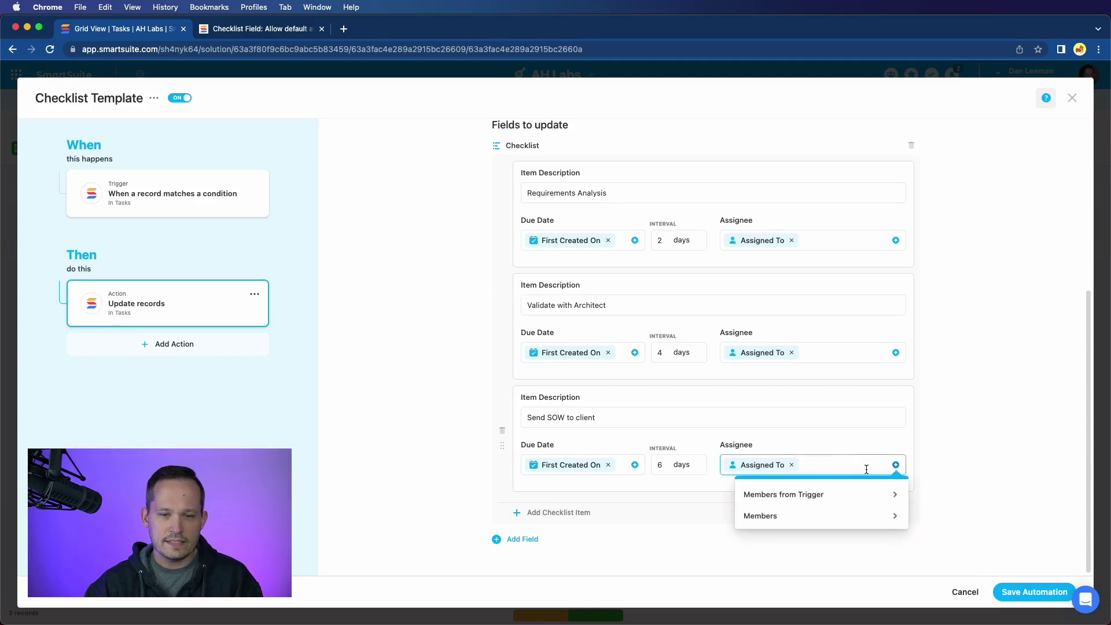
click(846, 499)
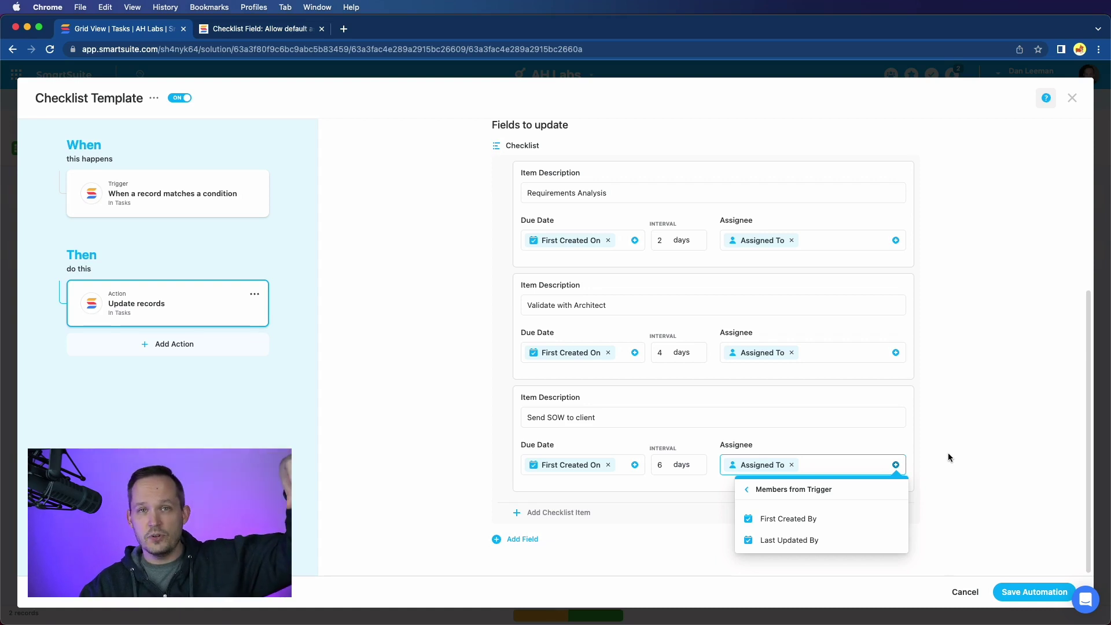
click(885, 465)
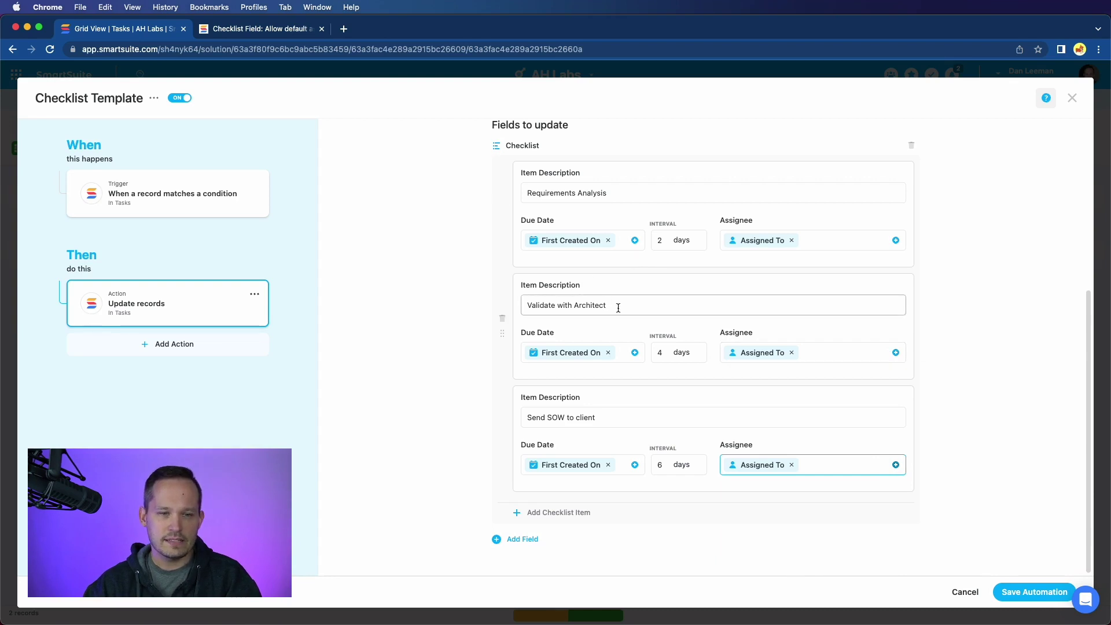
click(857, 352)
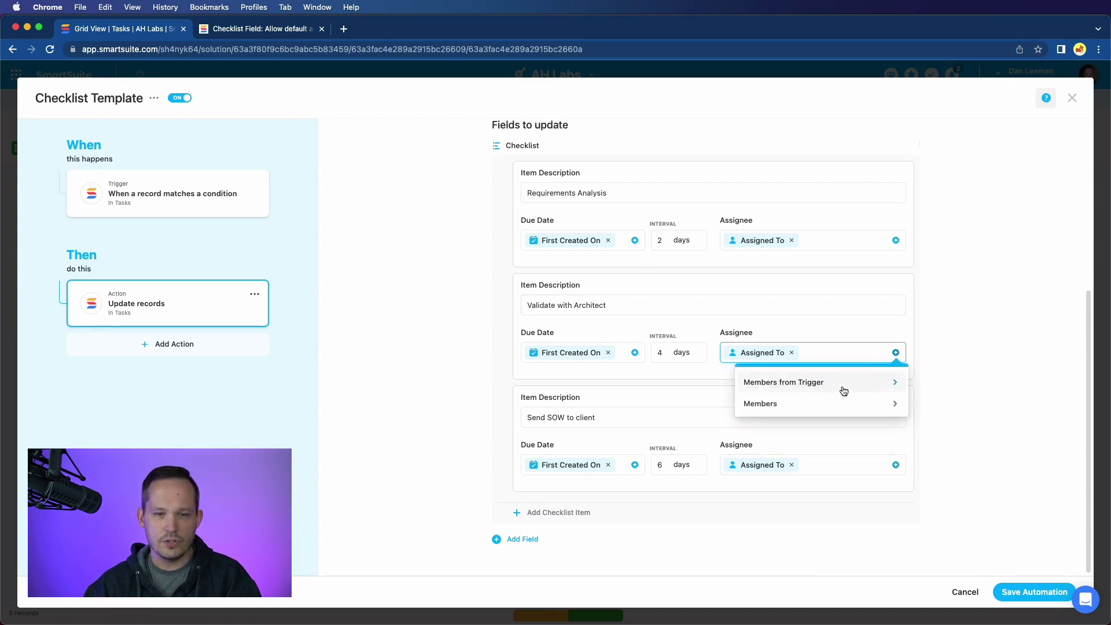
click(798, 404)
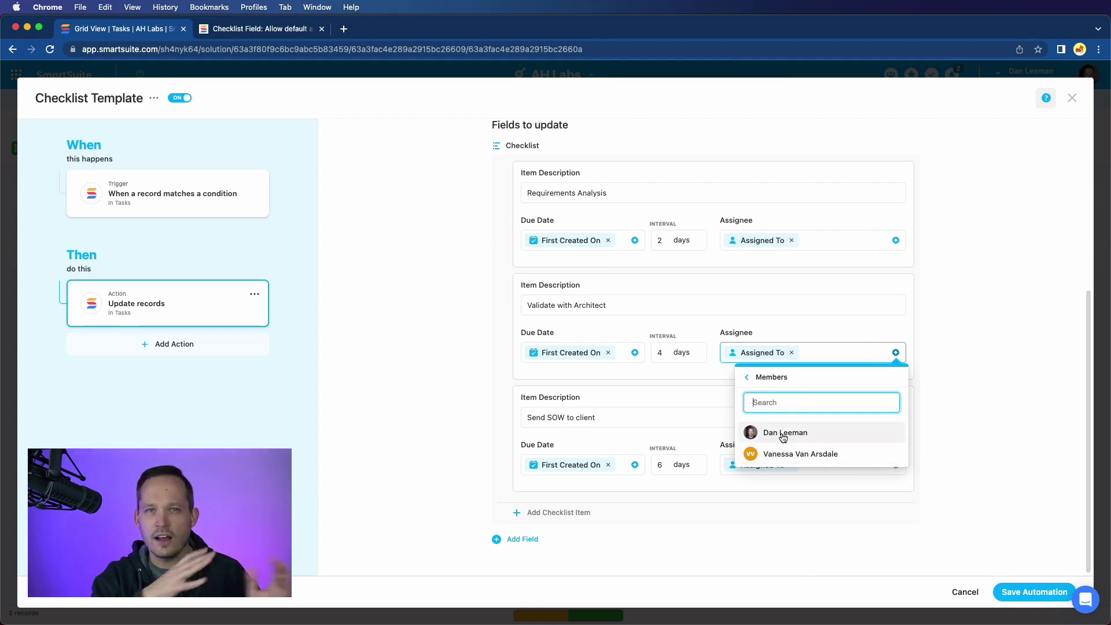
click(968, 399)
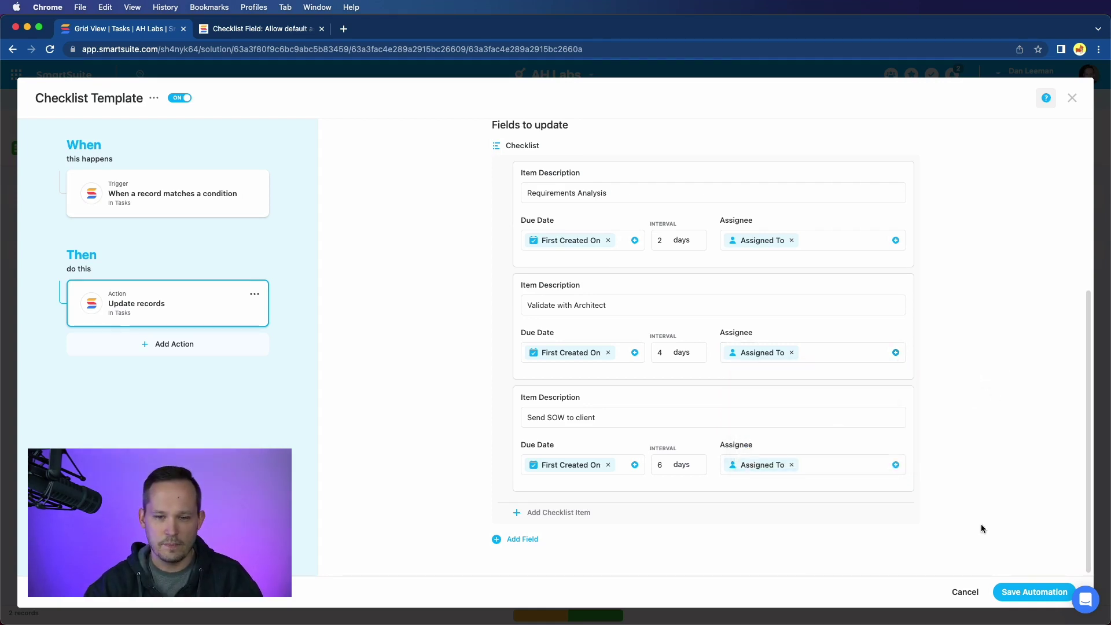
- Exit the automation editor without saving and close the Solution Automations list
click(1072, 98)
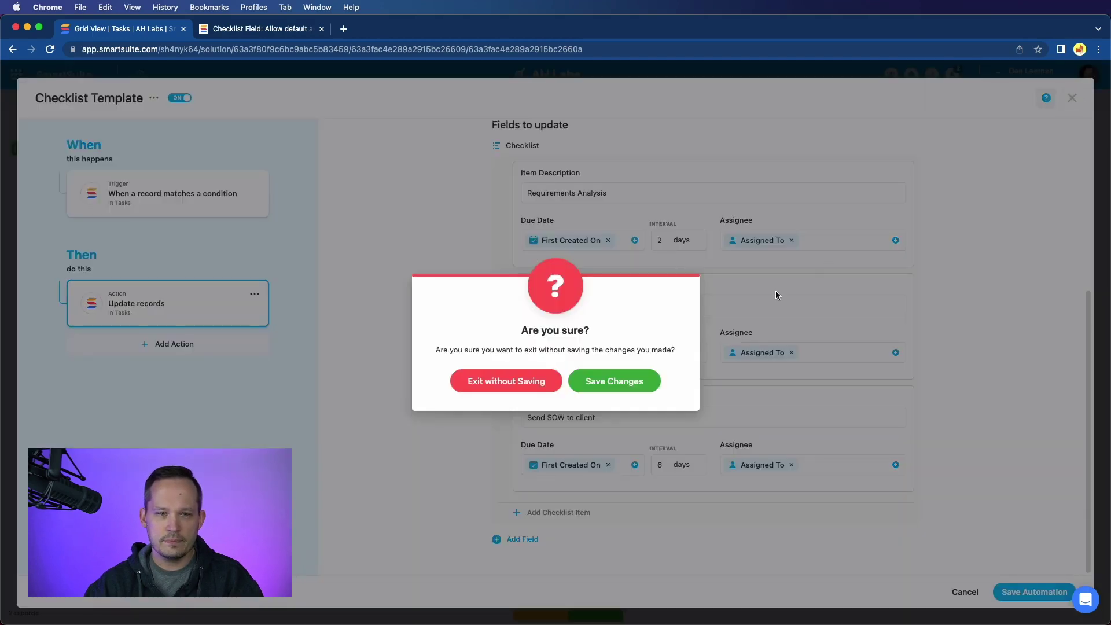
click(515, 383)
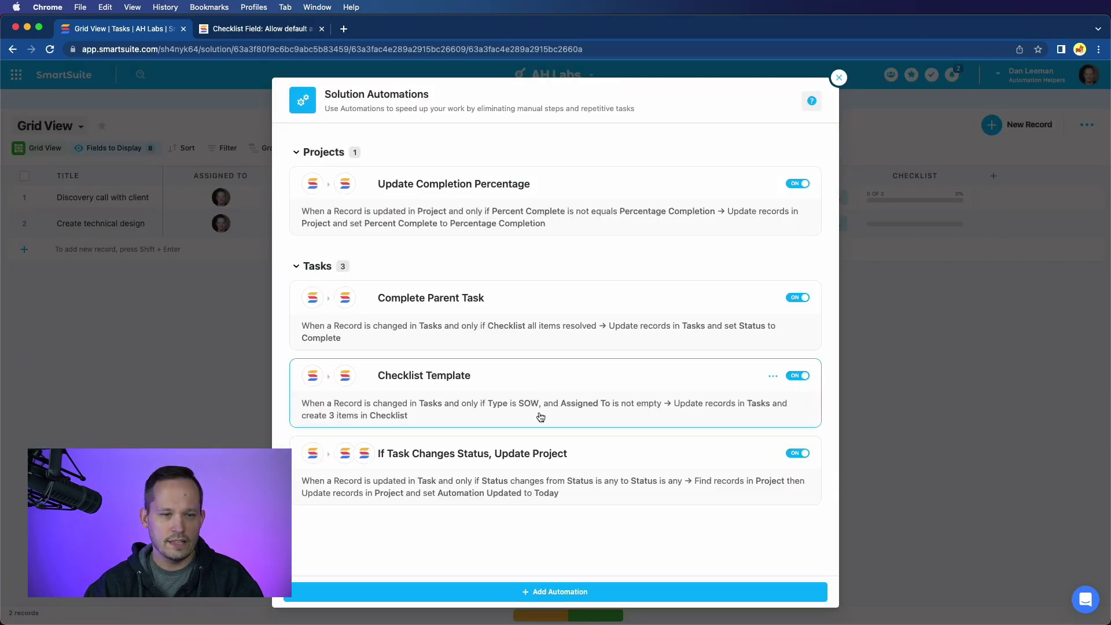
click(838, 78)
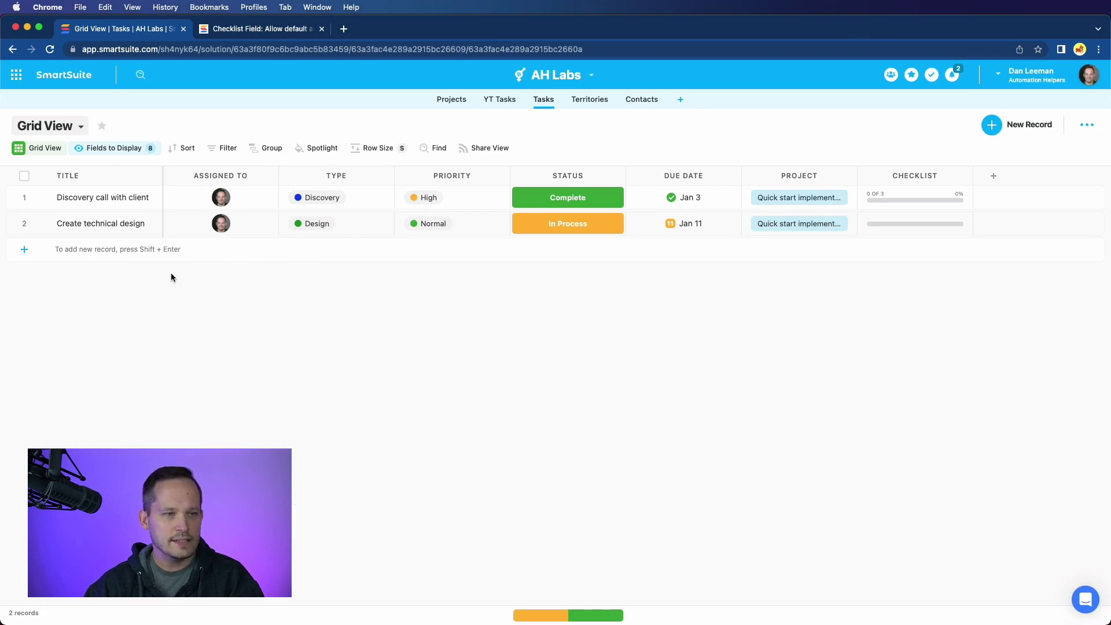
- Add a Tasks record titled 'Create SOW', assigned to a team member, with Type SOW
click(22, 250)
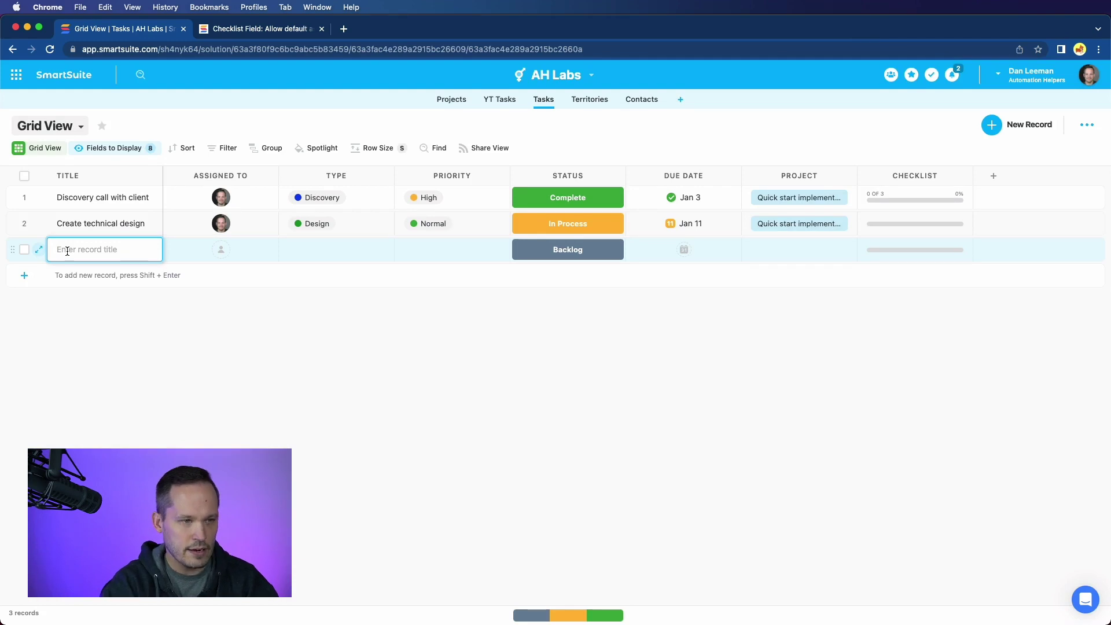
text(Ct)
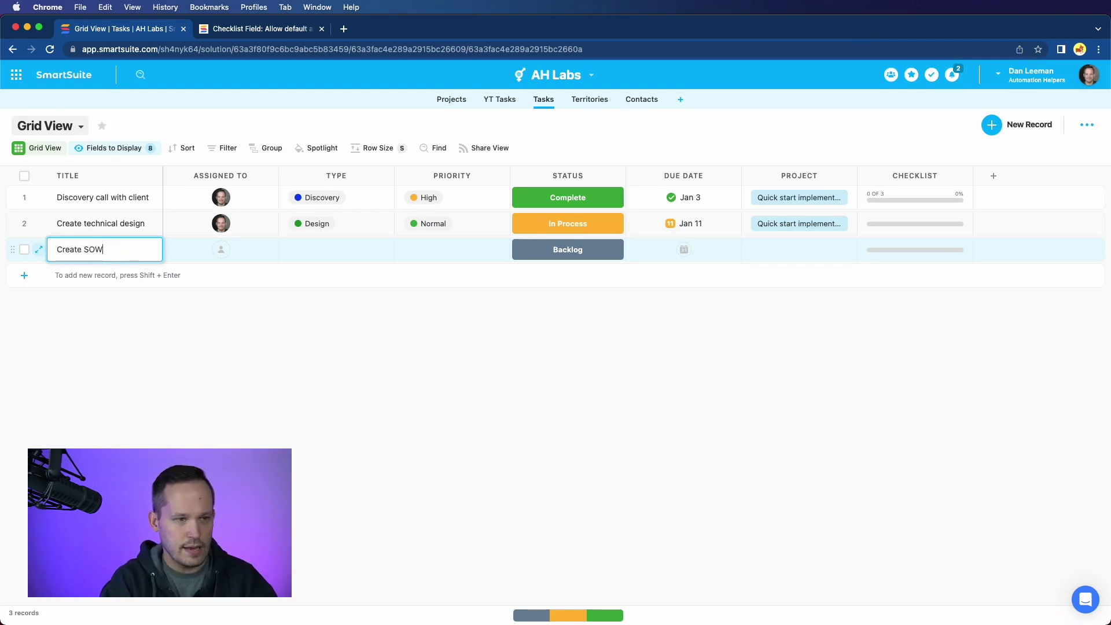
click(218, 249)
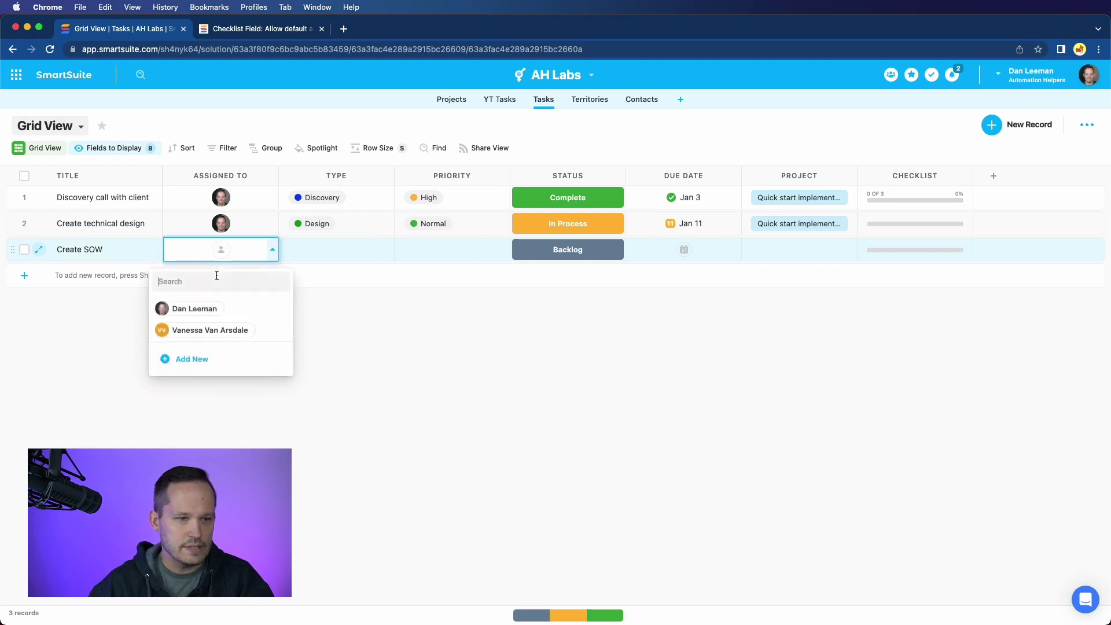
click(210, 308)
click(339, 259)
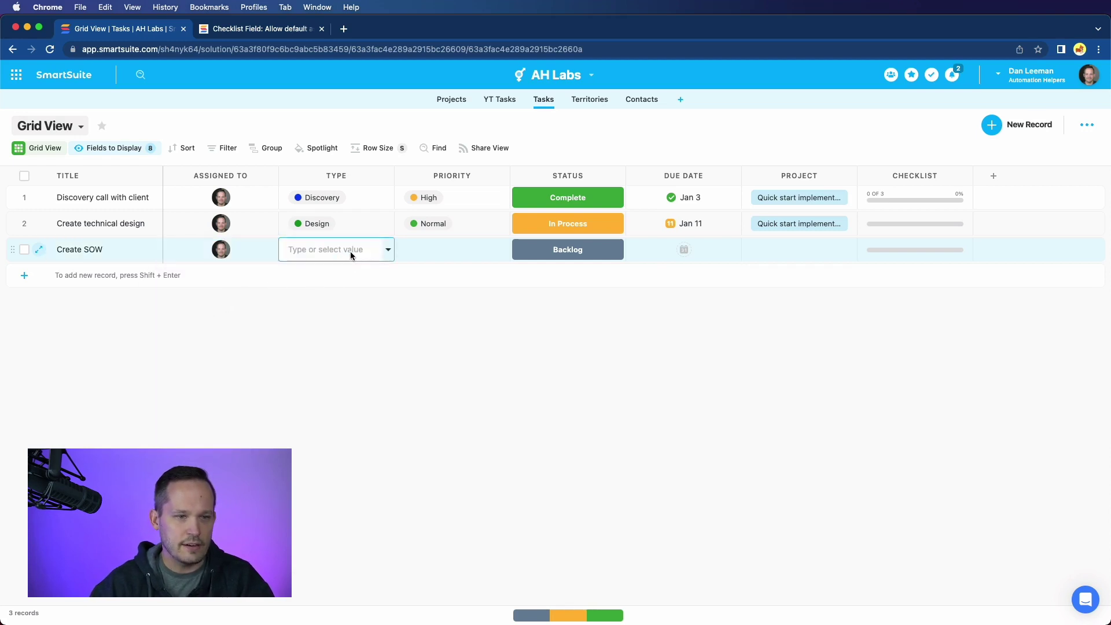
click(386, 251)
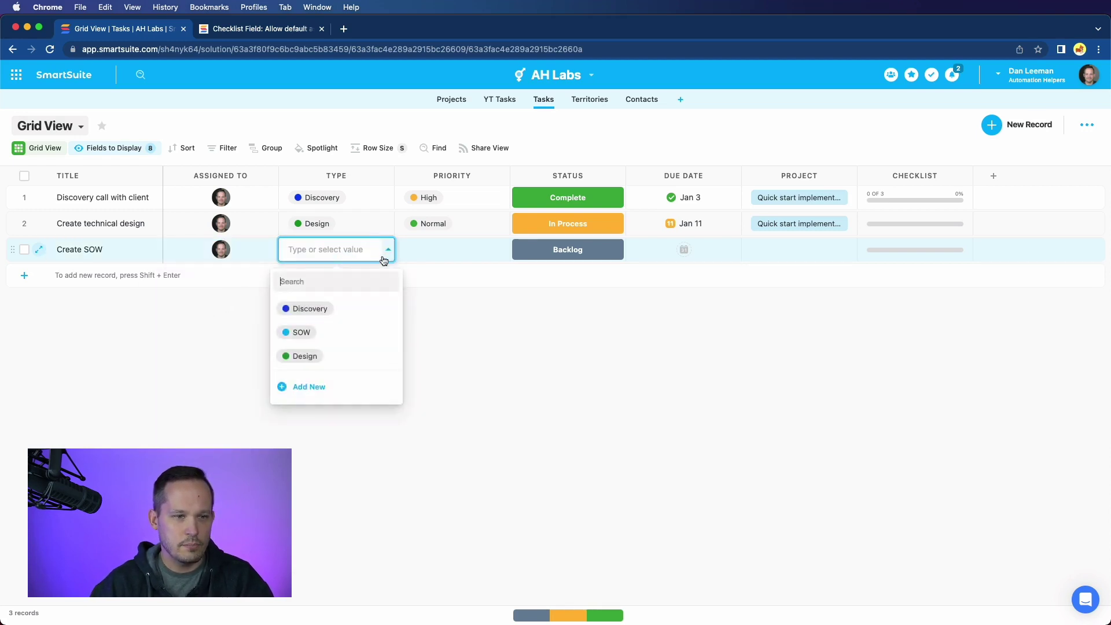
click(336, 337)
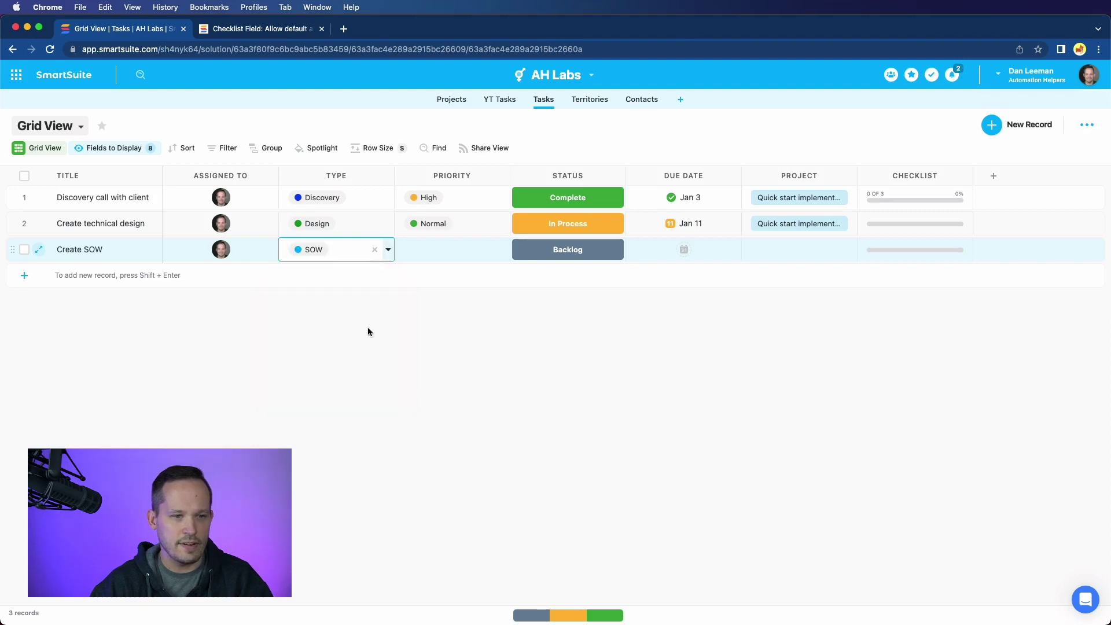
click(436, 317)
click(38, 250)
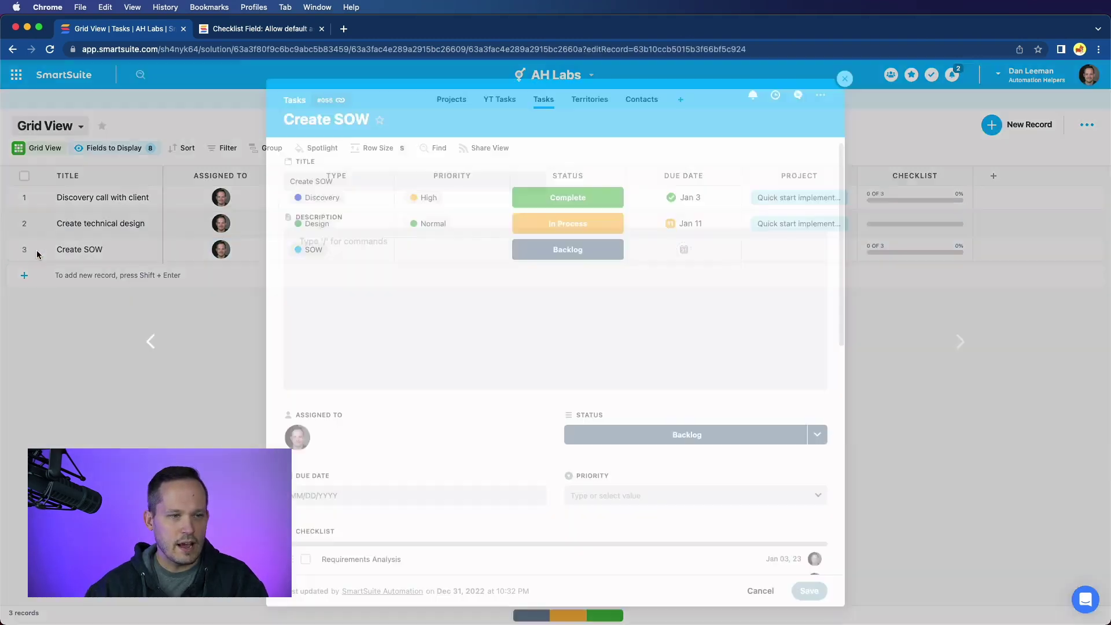
scroll(575, 384, down, 4)
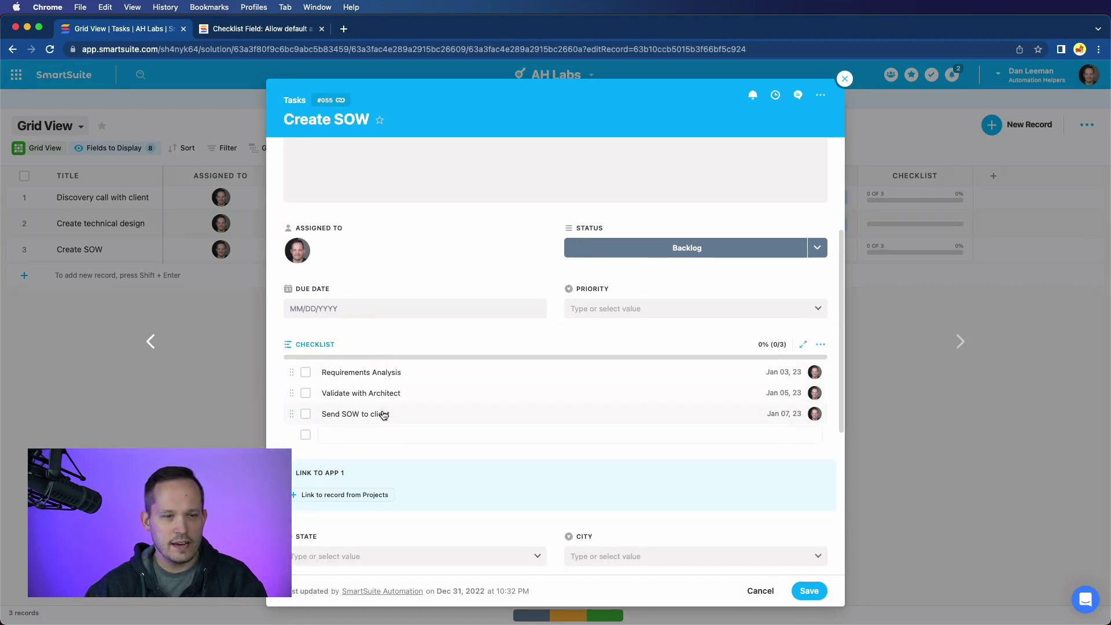
mouse_move(790, 377)
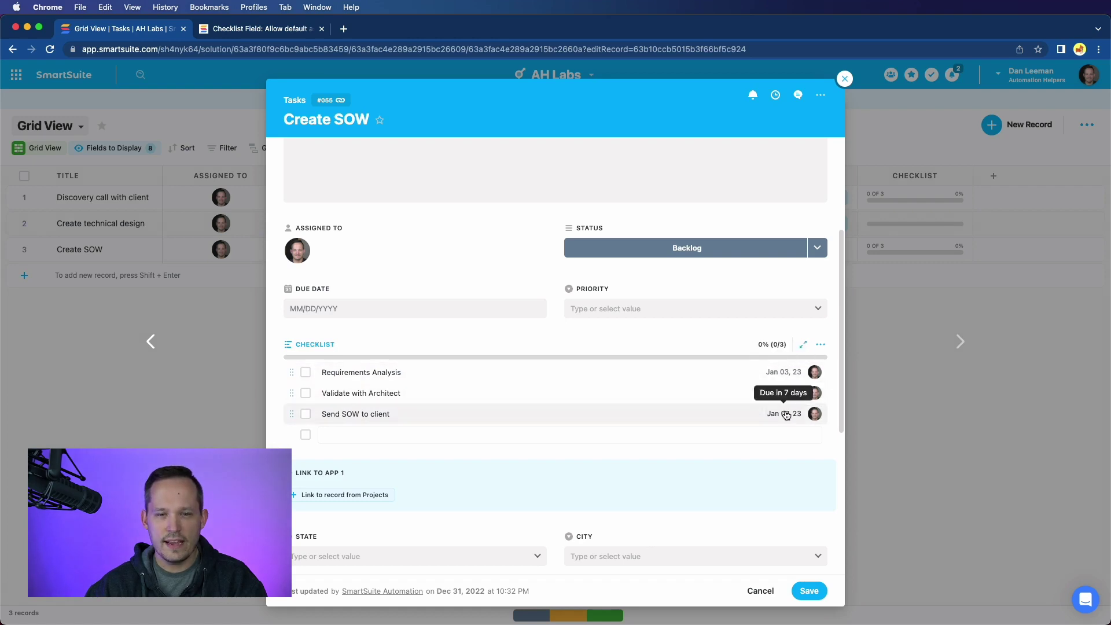
click(846, 79)
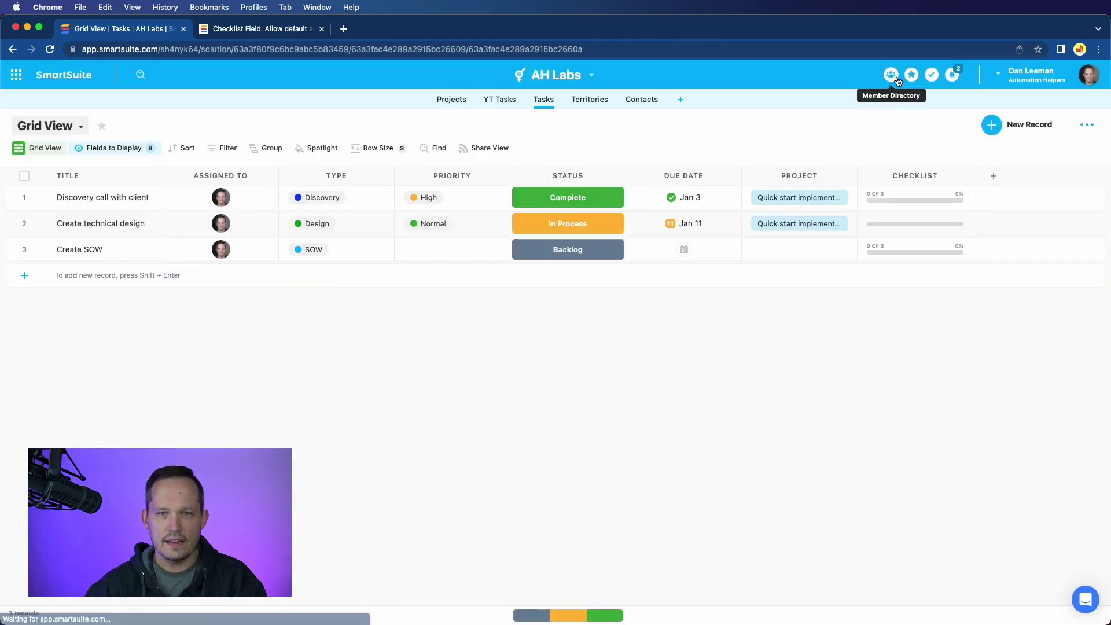
- Open My Work and find upcoming Create SOW items Requirements Analysis (Jan 2) and Validate with Architect (Jan 4)
click(930, 77)
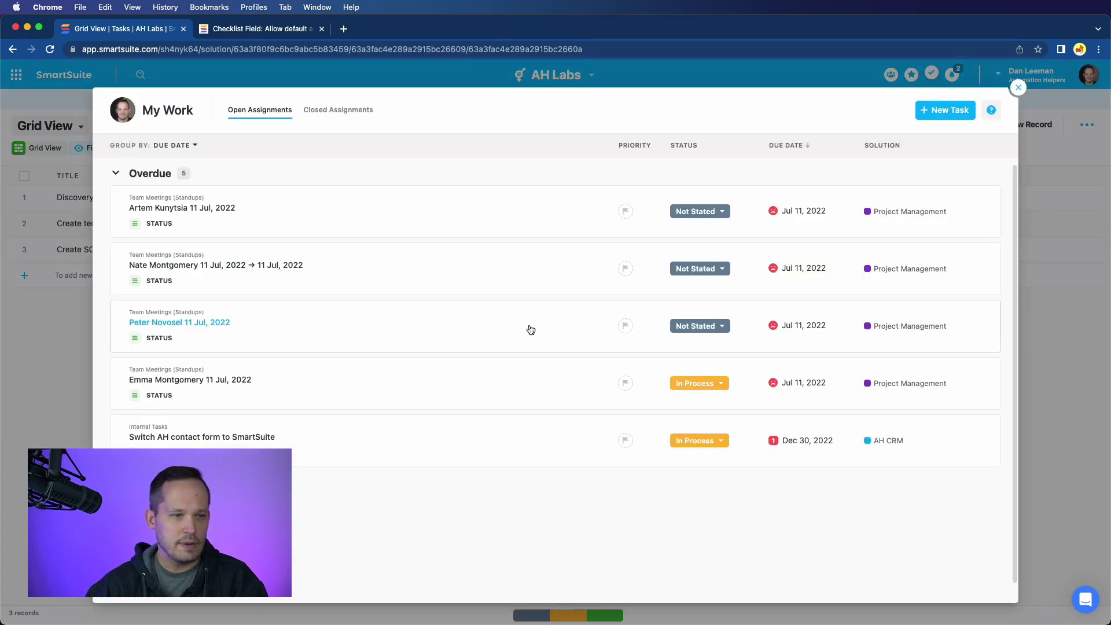
scroll(411, 384, down, 1)
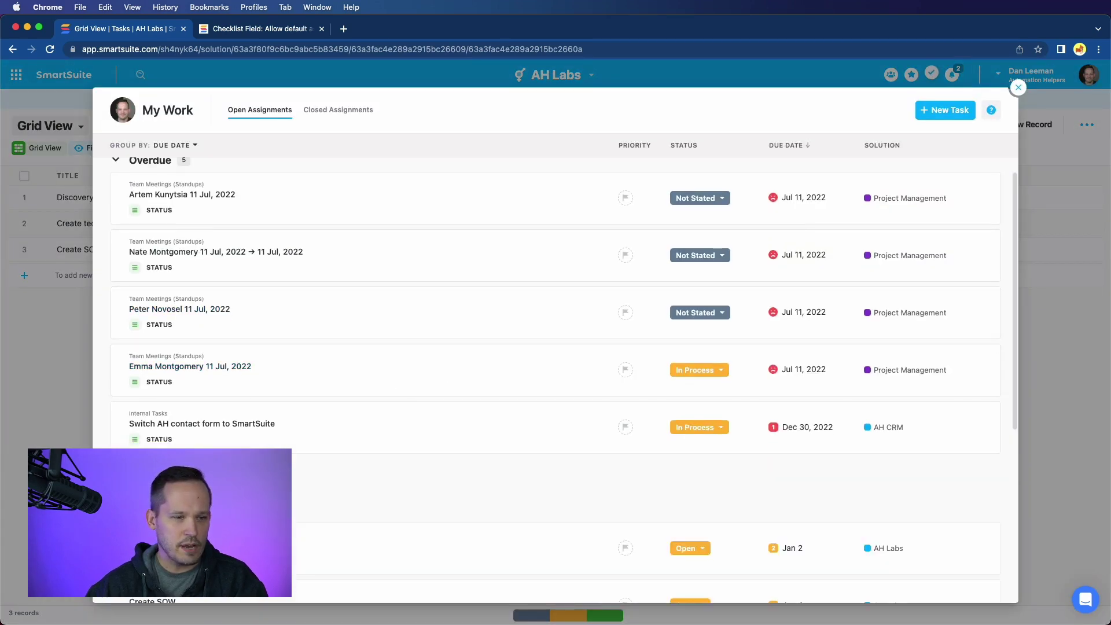
scroll(293, 462, down, 5)
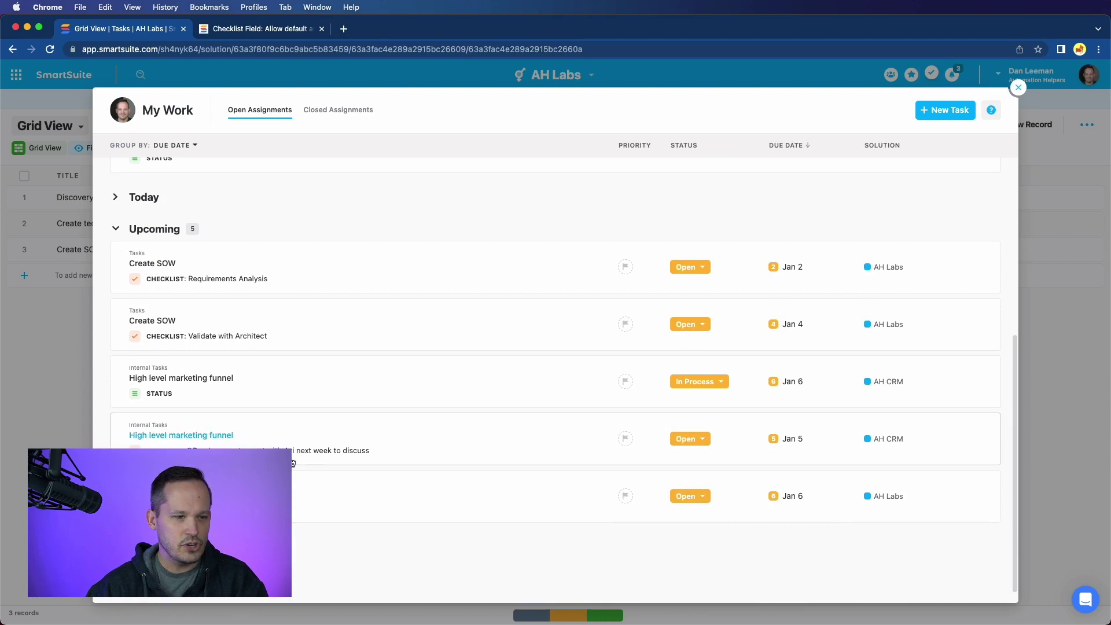
scroll(295, 463, up, 3)
scroll(295, 463, down, 3)
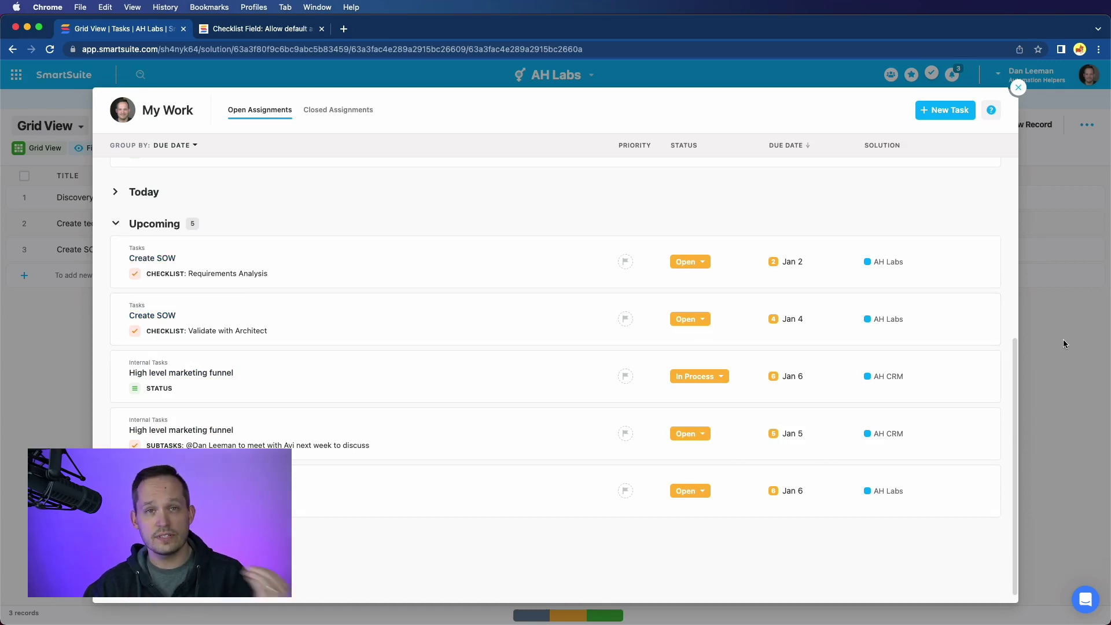
- Dismiss My Work to return to the Tasks grid, showing Create SOW's checklist at 0 of 3
click(1067, 318)
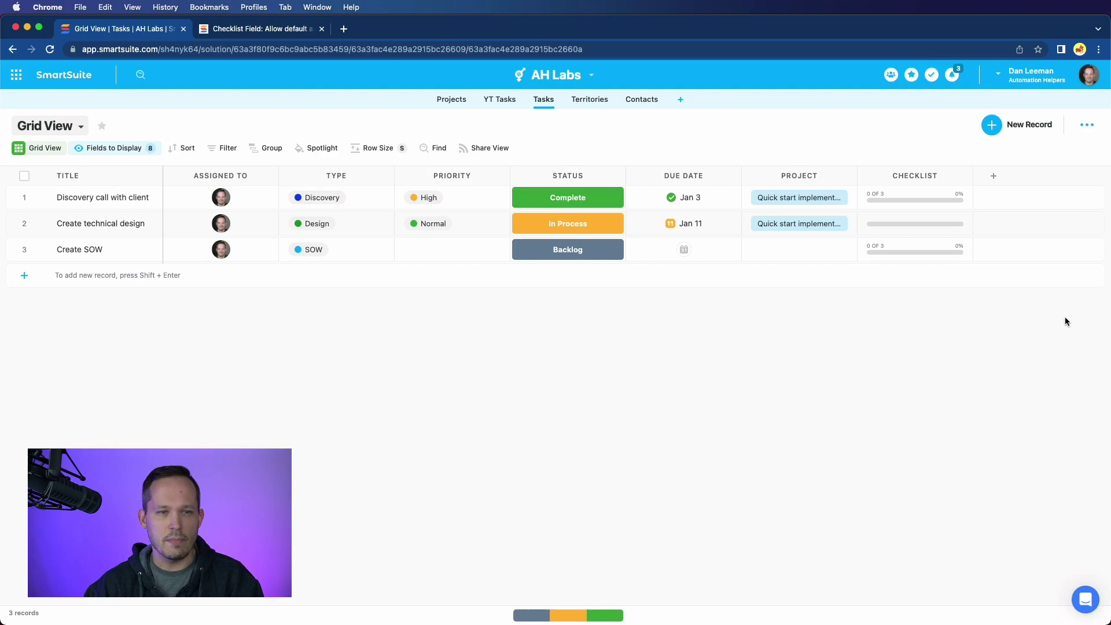